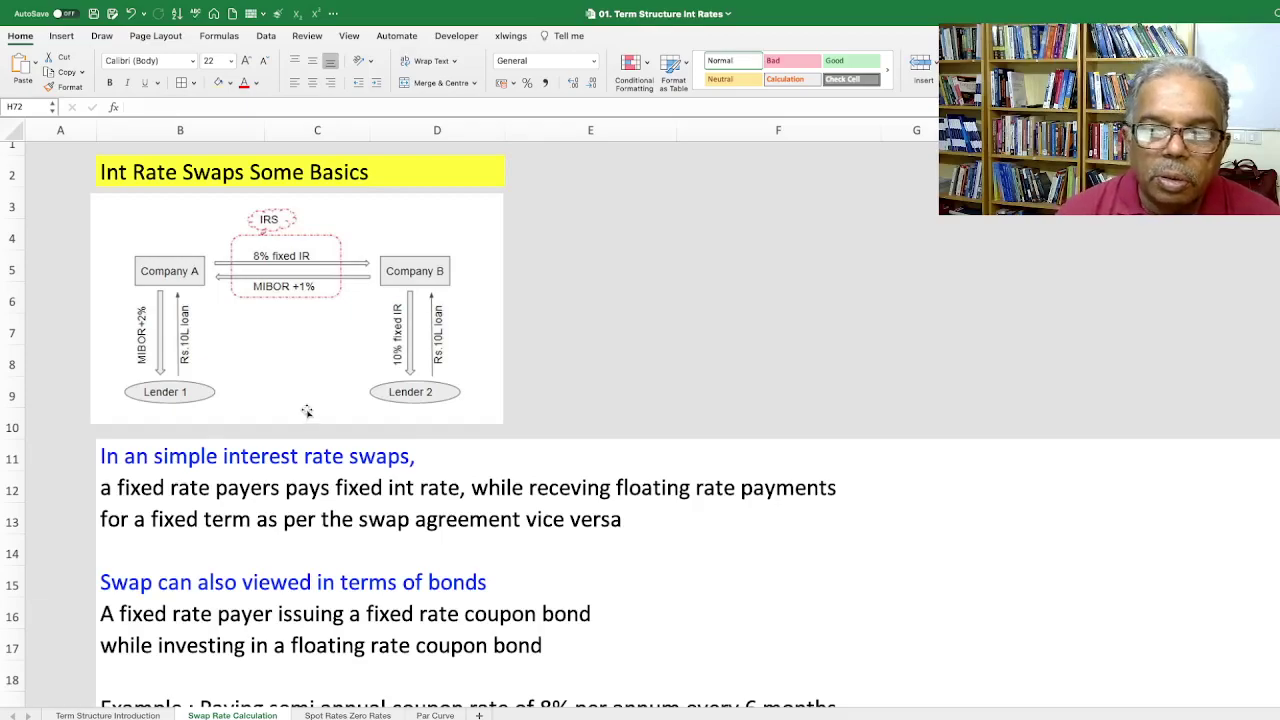
Read the interest rate swap basics, the bond view of swaps, and the question on calculating the swap rate from spot rates
left_click(129, 510)
scroll(153, 542, "down", 1)
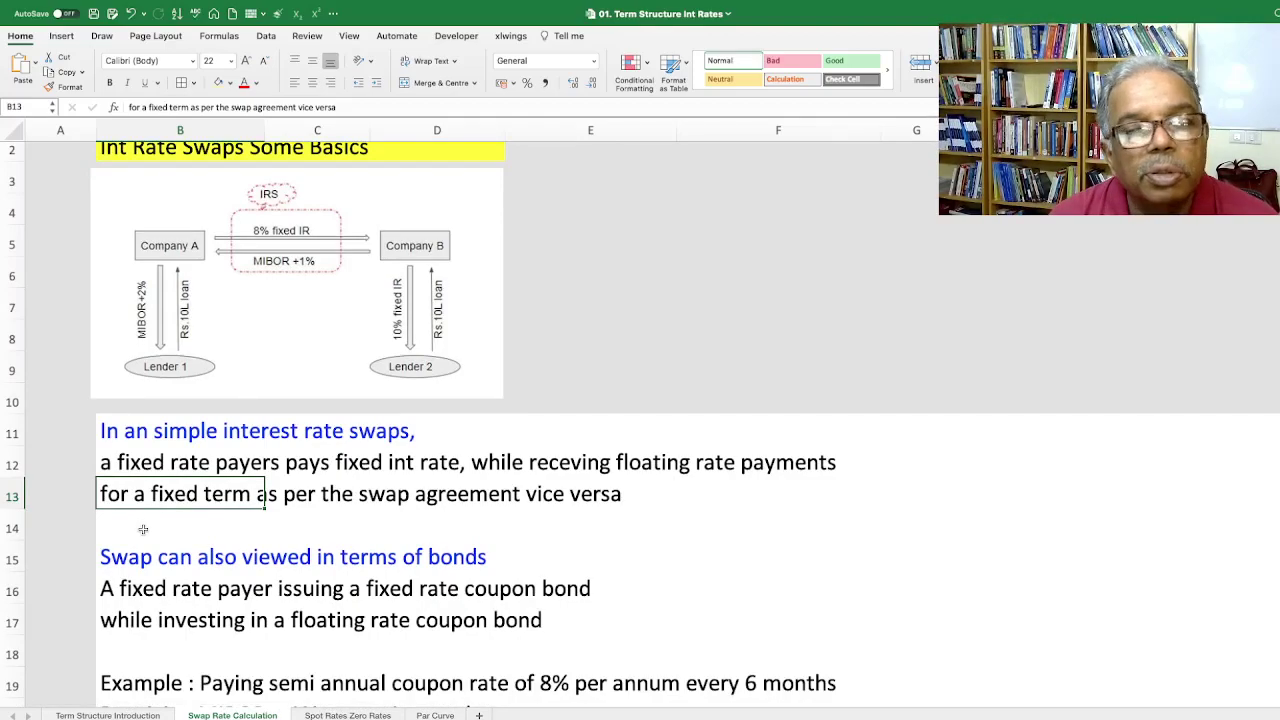
scroll(143, 535, "down", 3)
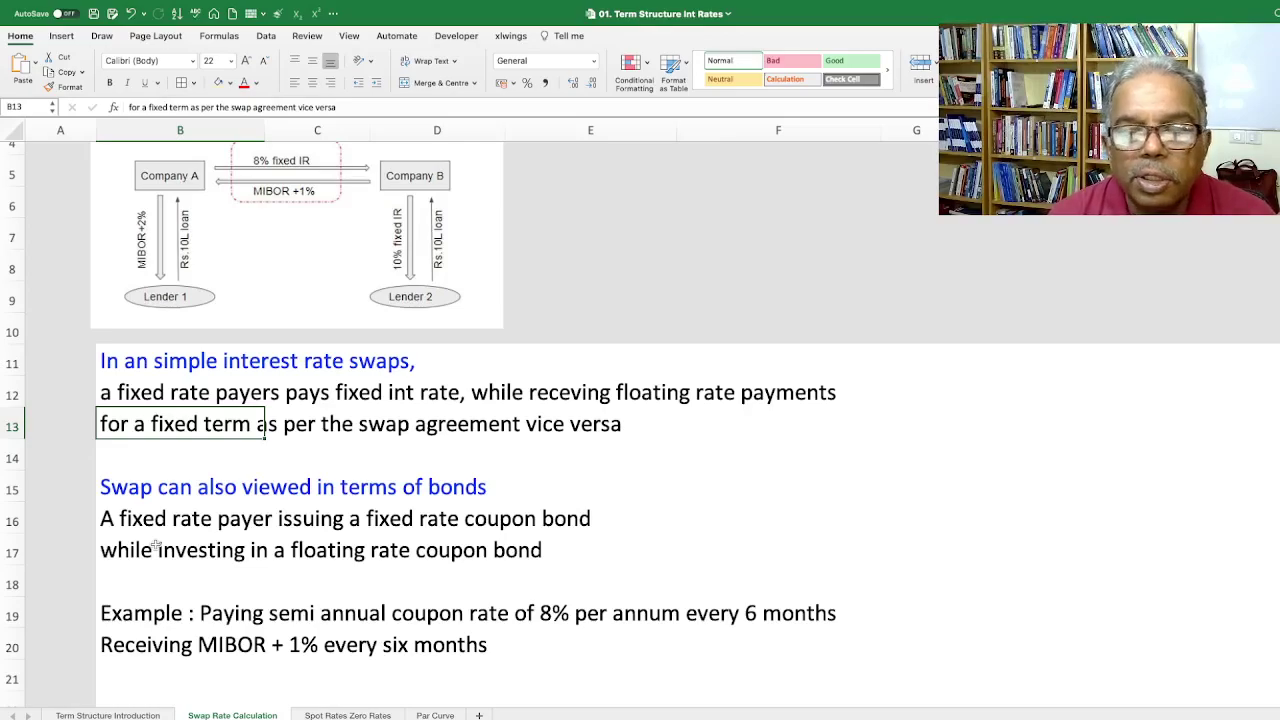
scroll(150, 562, "down", 3)
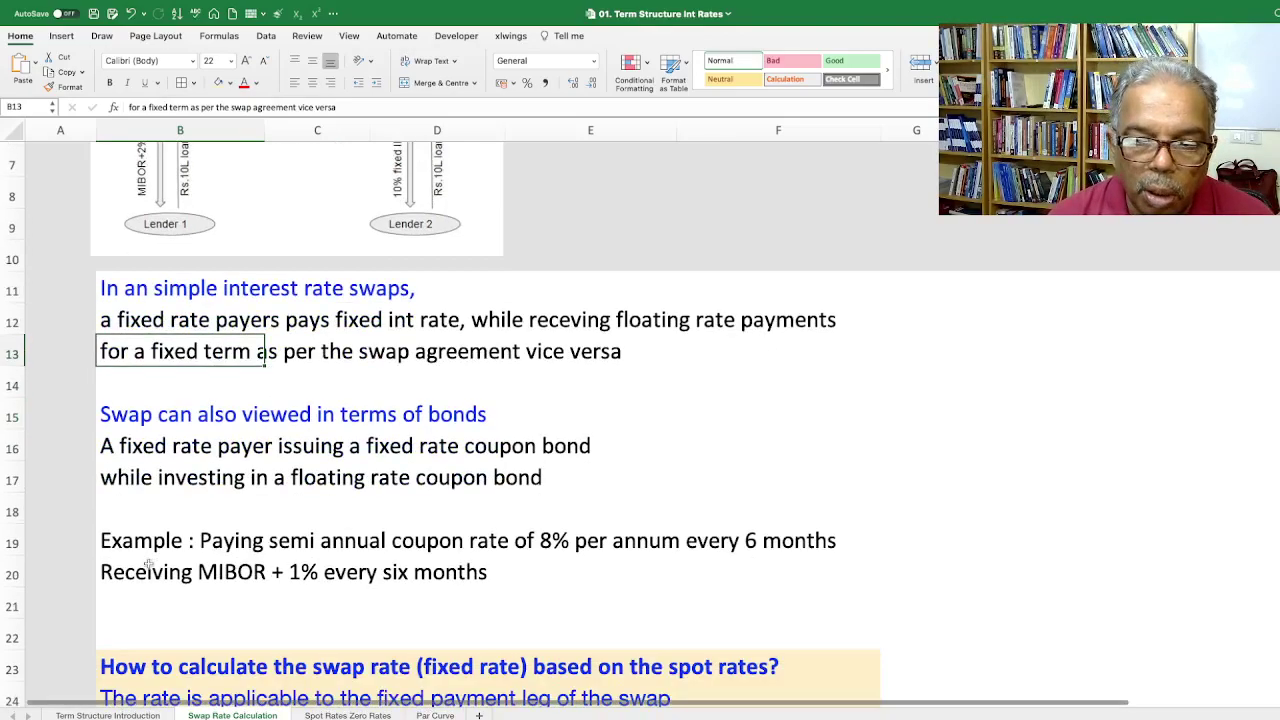
scroll(148, 566, "down", 4)
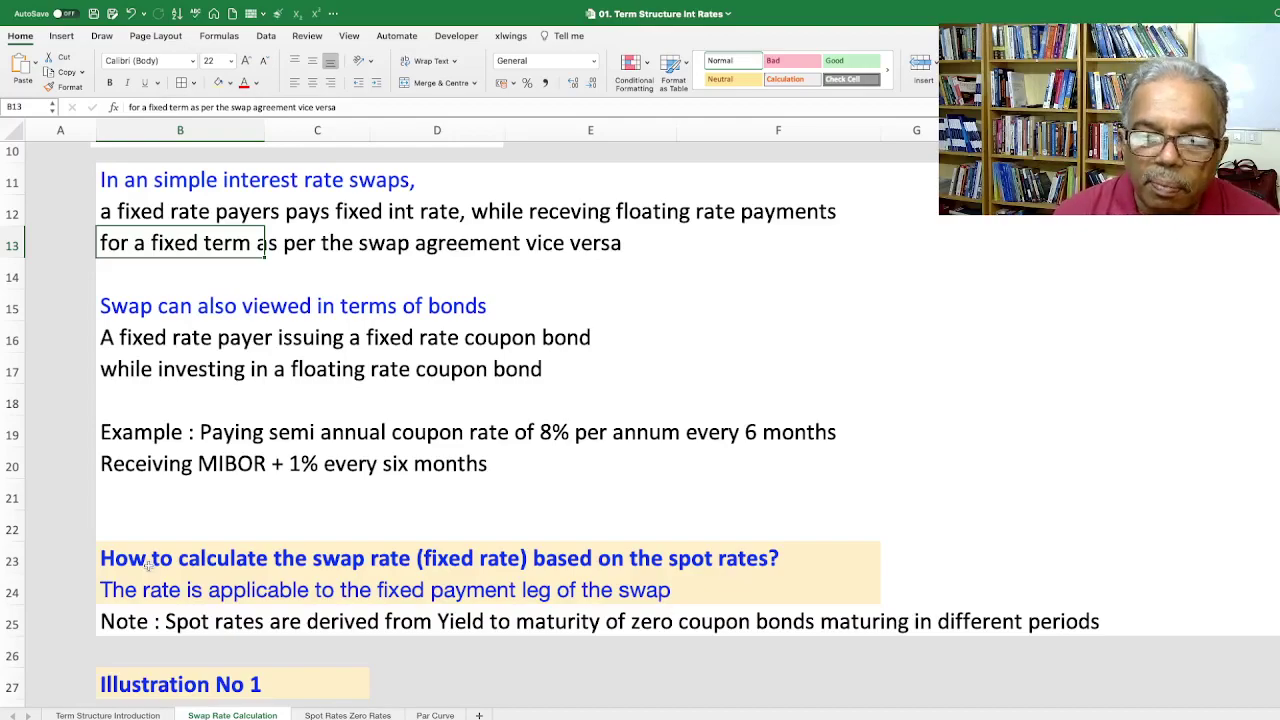
scroll(203, 573, "down", 3)
scroll(203, 573, "down", 1)
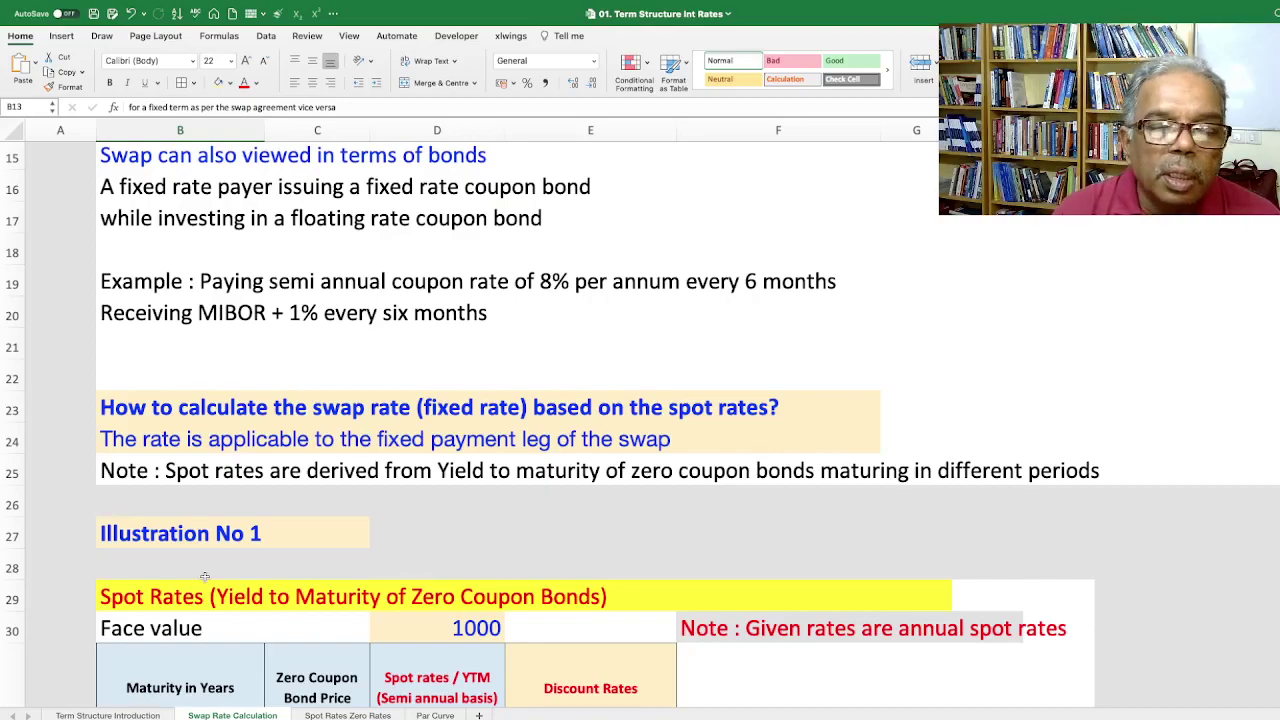
scroll(222, 552, "down", 1)
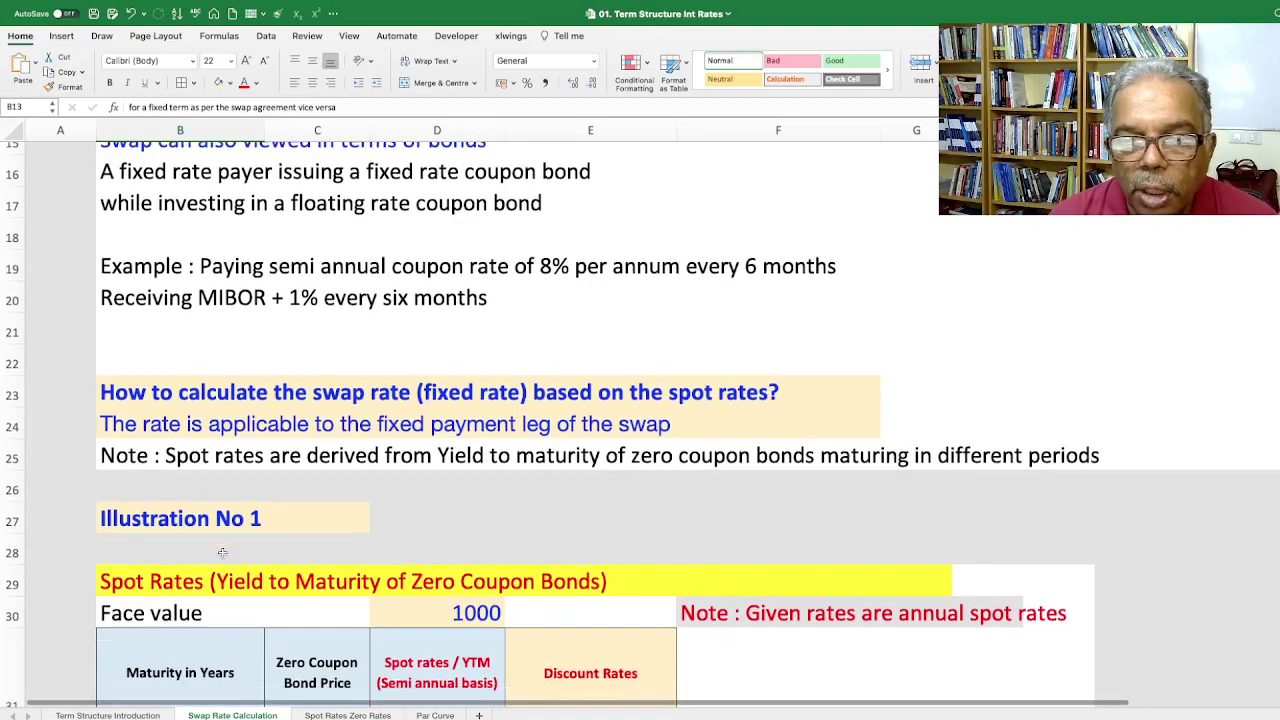
scroll(222, 552, "down", 2)
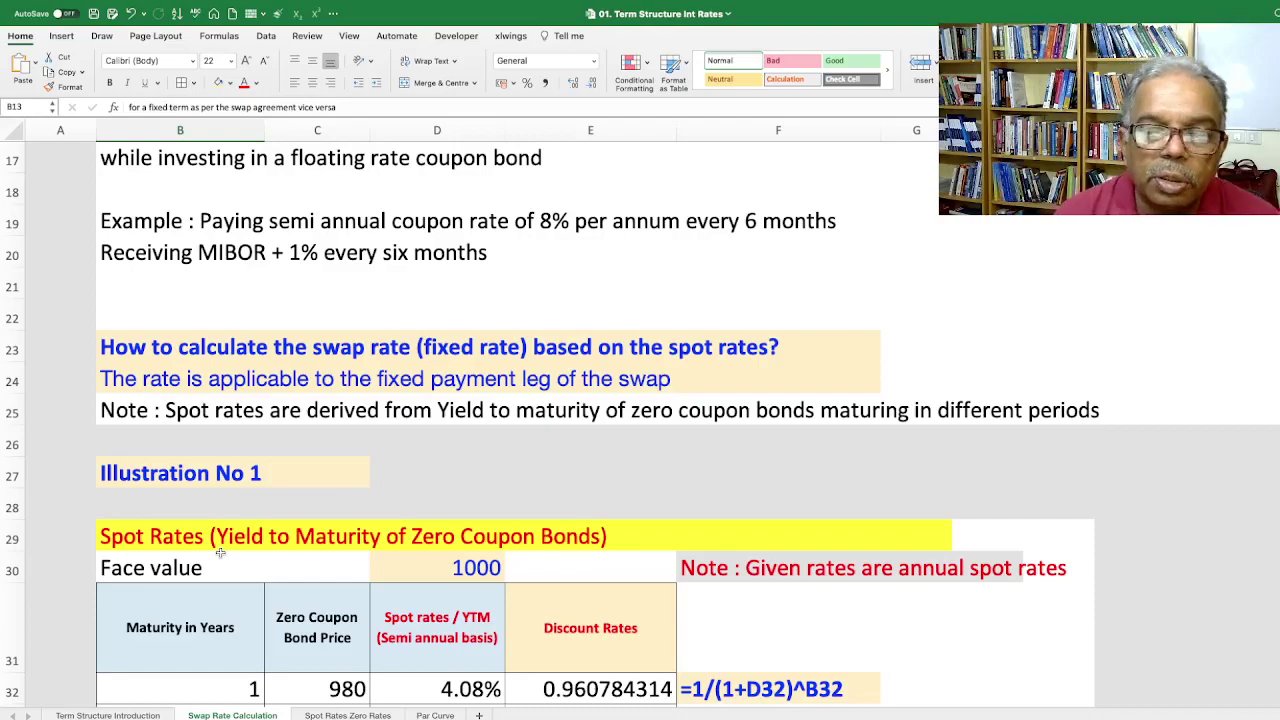
Examine the maturities and zero coupon bond prices in Illustration No 1's spot rate table
scroll(230, 548, "down", 10)
left_click_drag(183, 352, 213, 523)
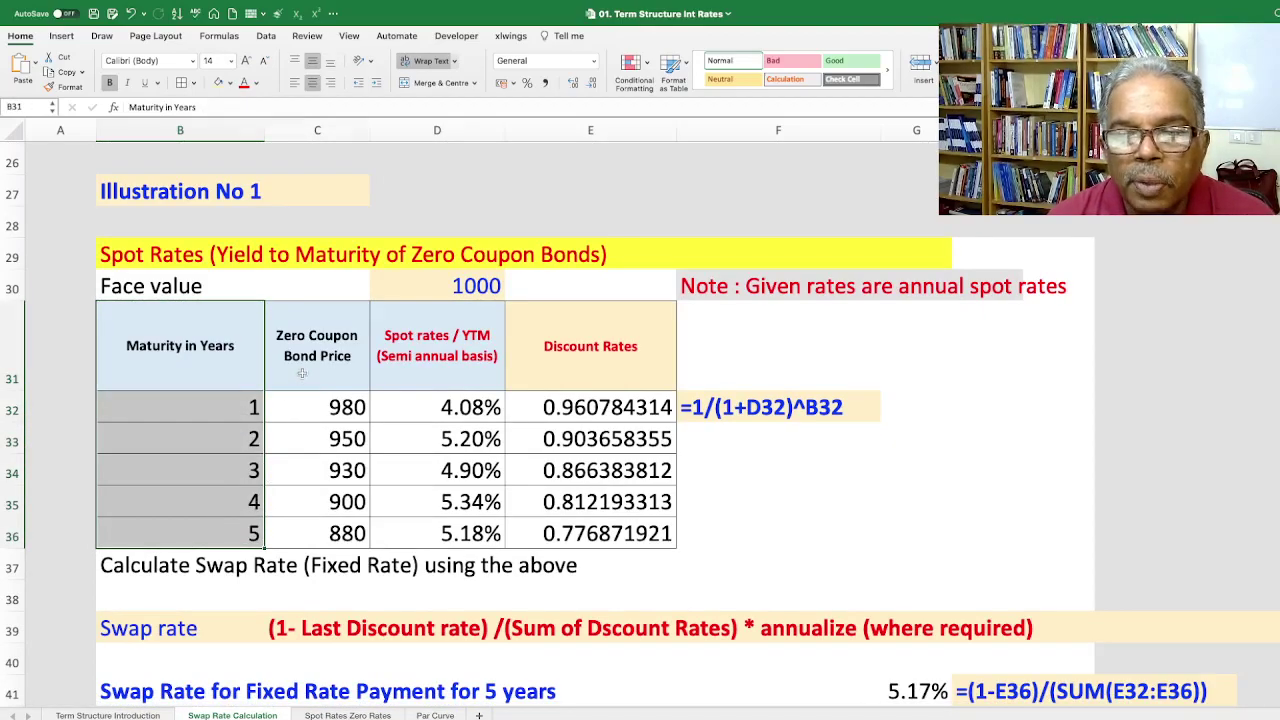
left_click(312, 407)
left_click_drag(314, 409, 314, 523)
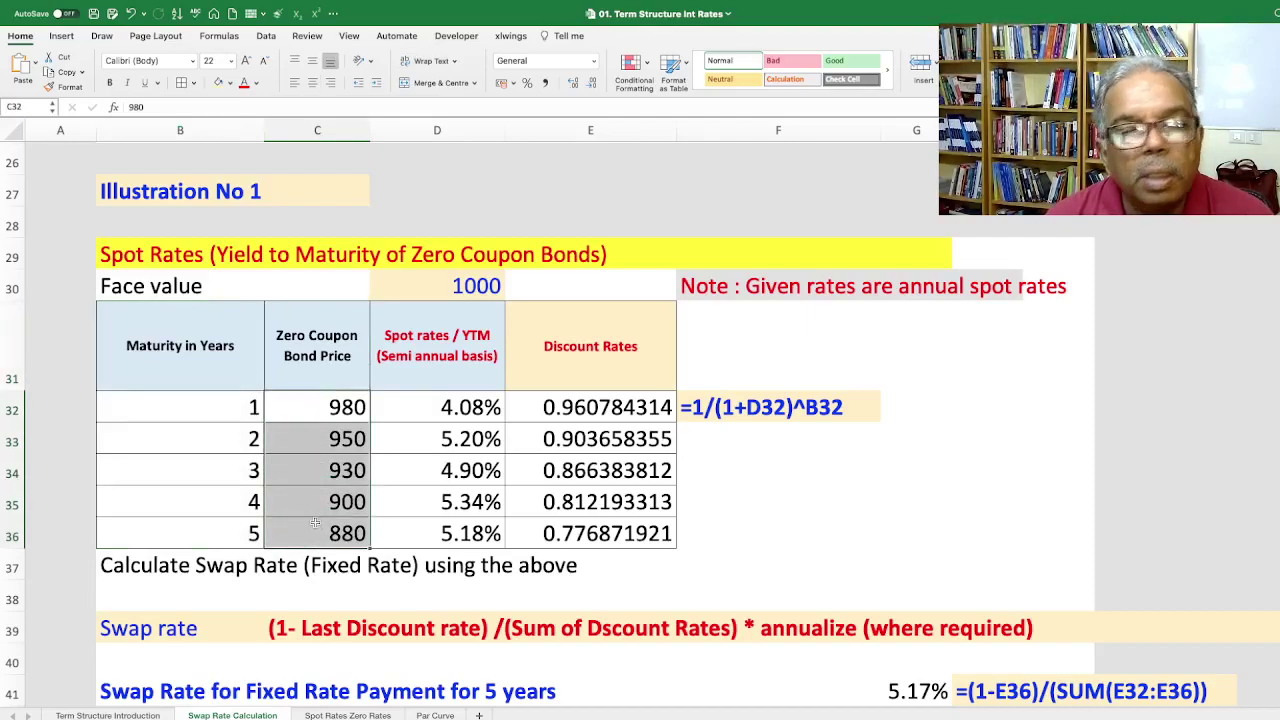
left_click(196, 410)
left_click(198, 436)
left_click(200, 472)
left_click(207, 500)
left_click(211, 528)
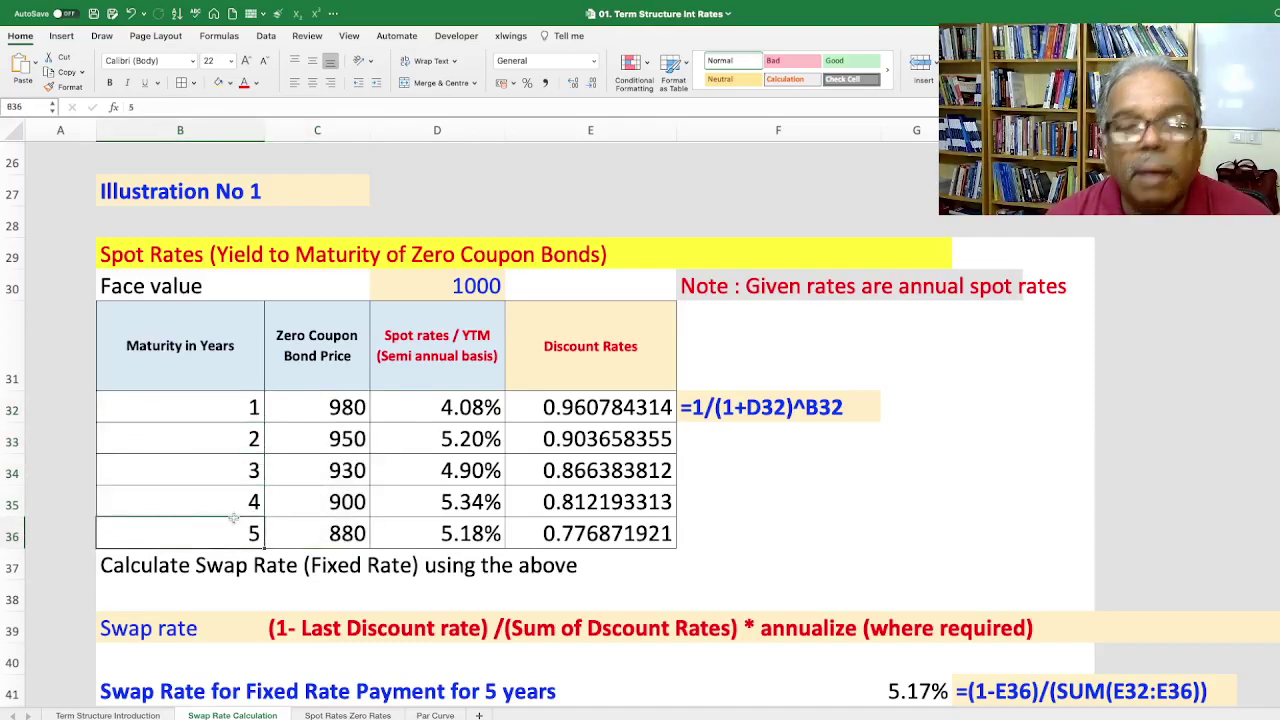
Inspect the RATE formula in D32 and review the spot rates against their maturities in Illustration No 1
double_click(410, 408)
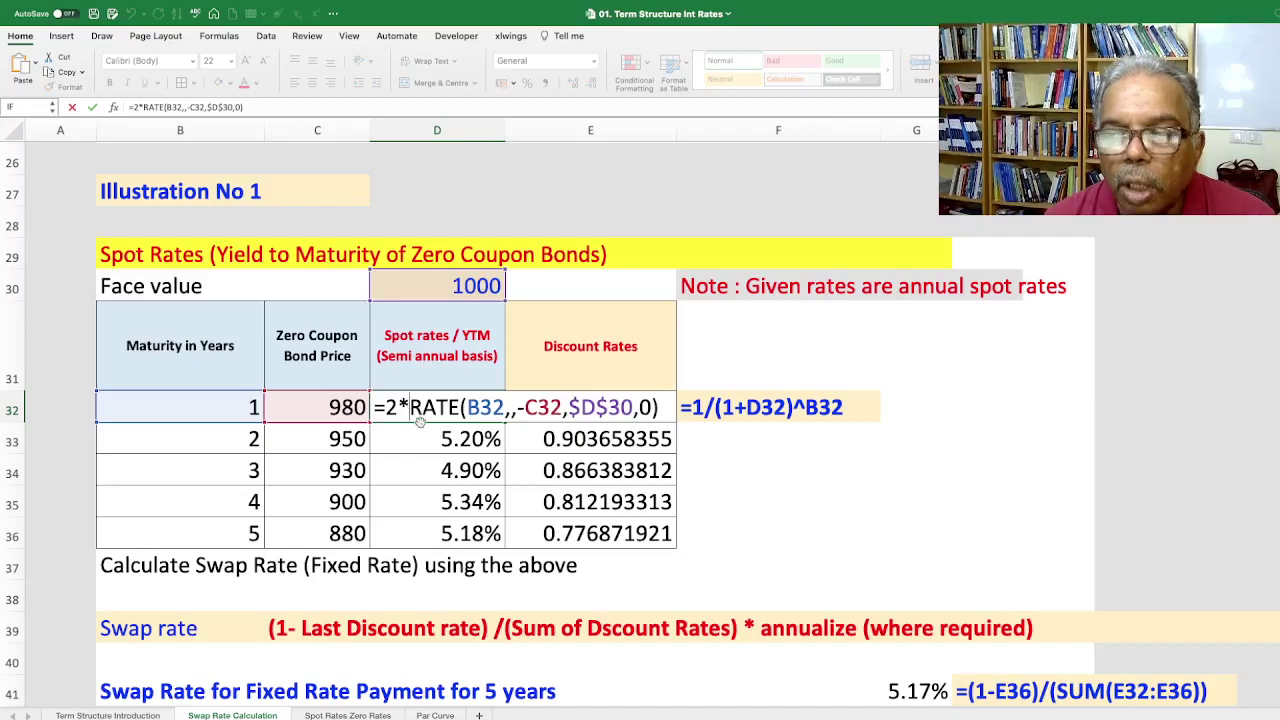
key("Return")
left_click_drag(448, 408, 455, 527)
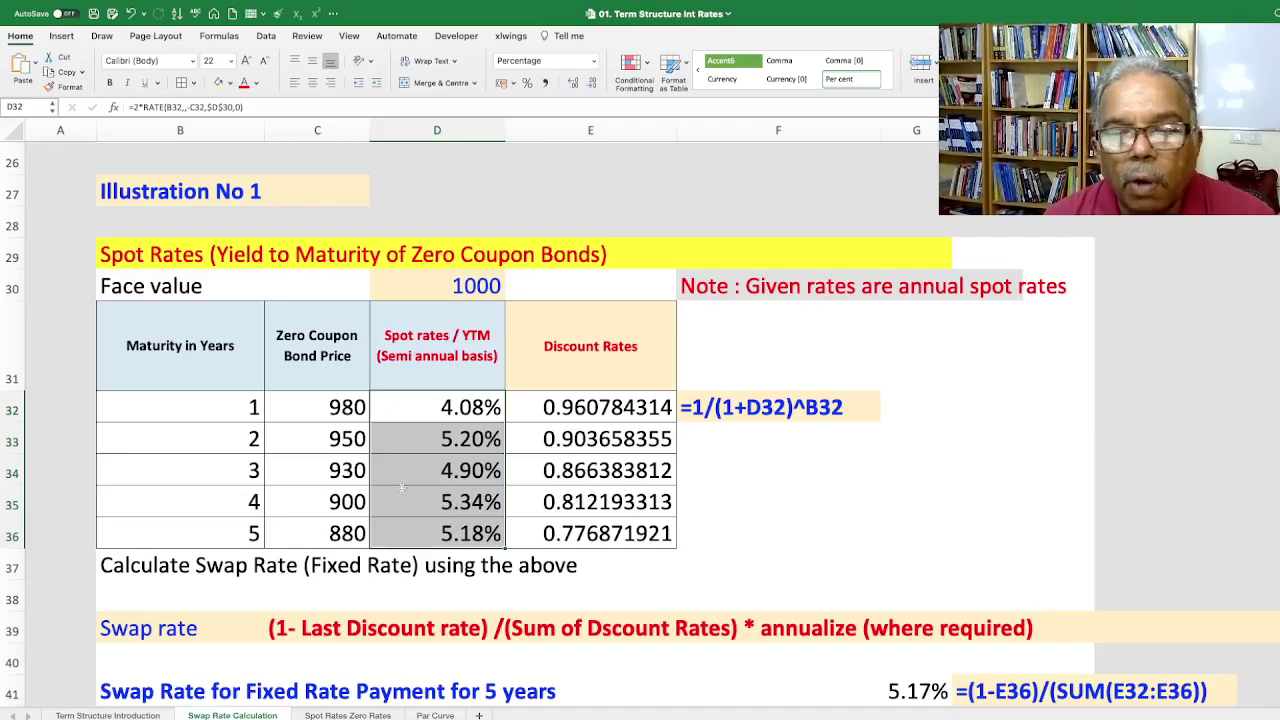
left_click_drag(188, 410, 204, 530)
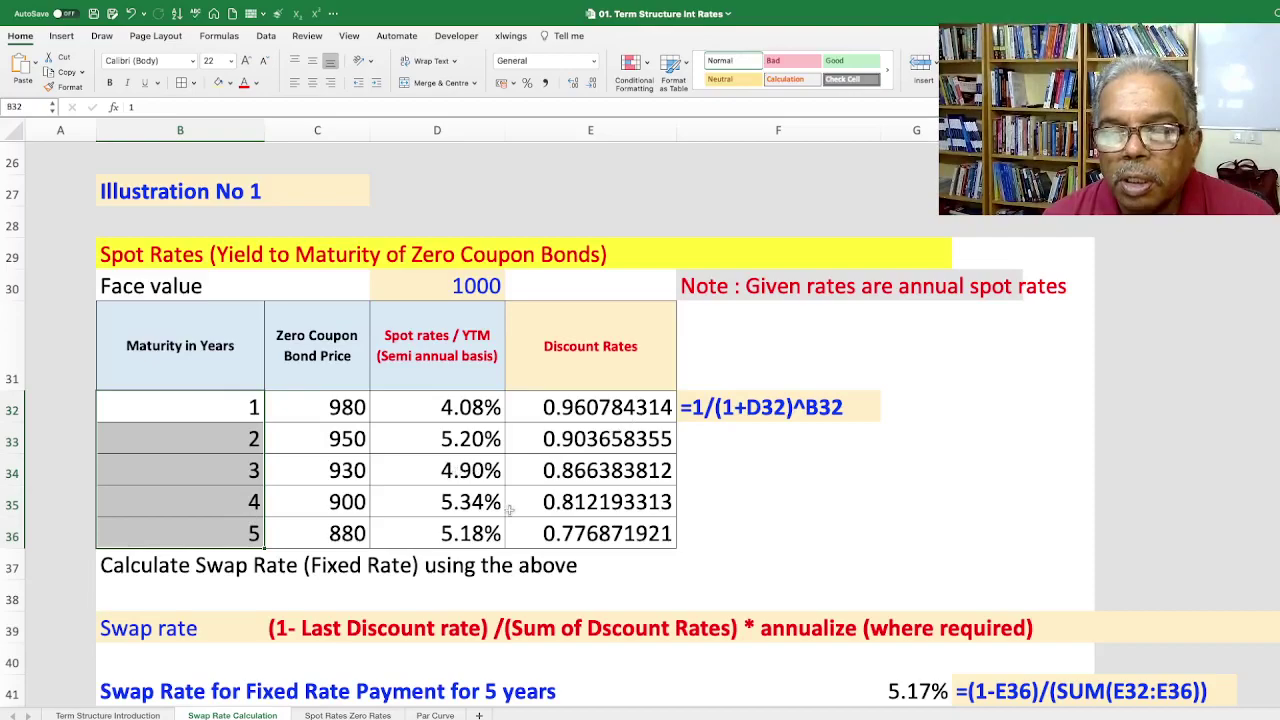
Review the general swap rate formula, the discount rate formula in E32 and the last discount rate in E36
scroll(480, 510, "down", 3)
left_click(142, 510)
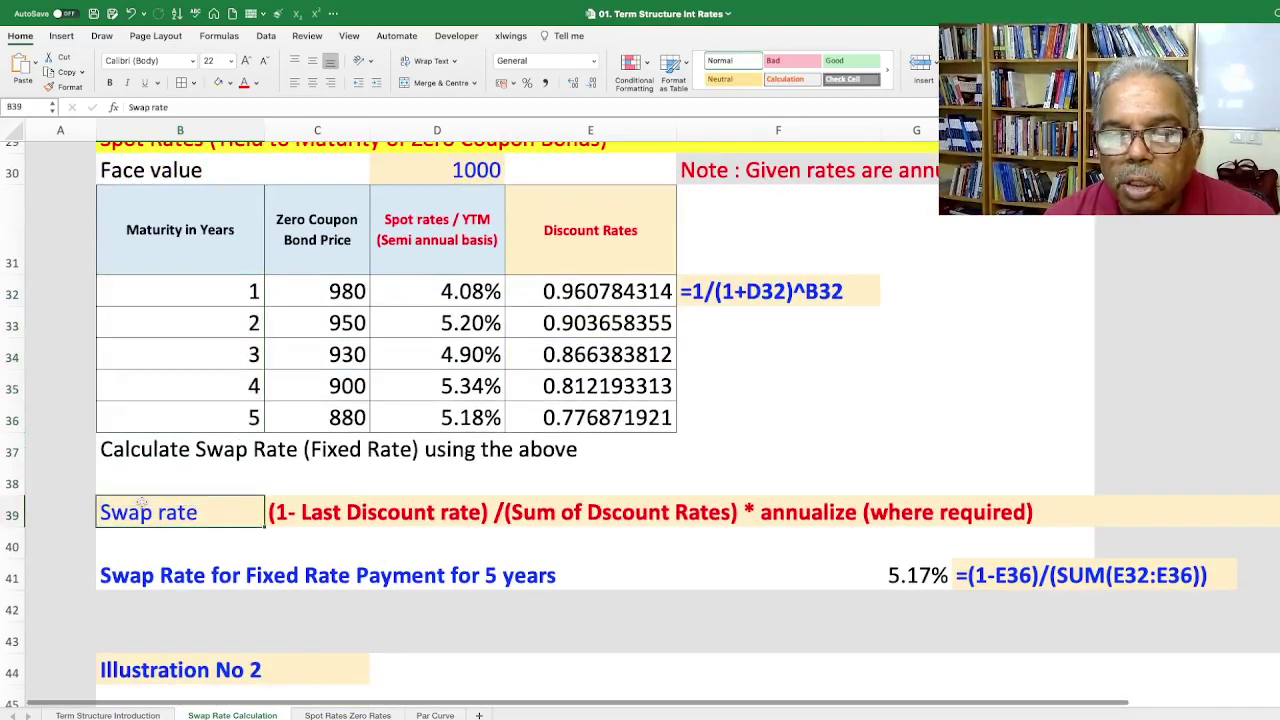
scroll(316, 518, "up", 1)
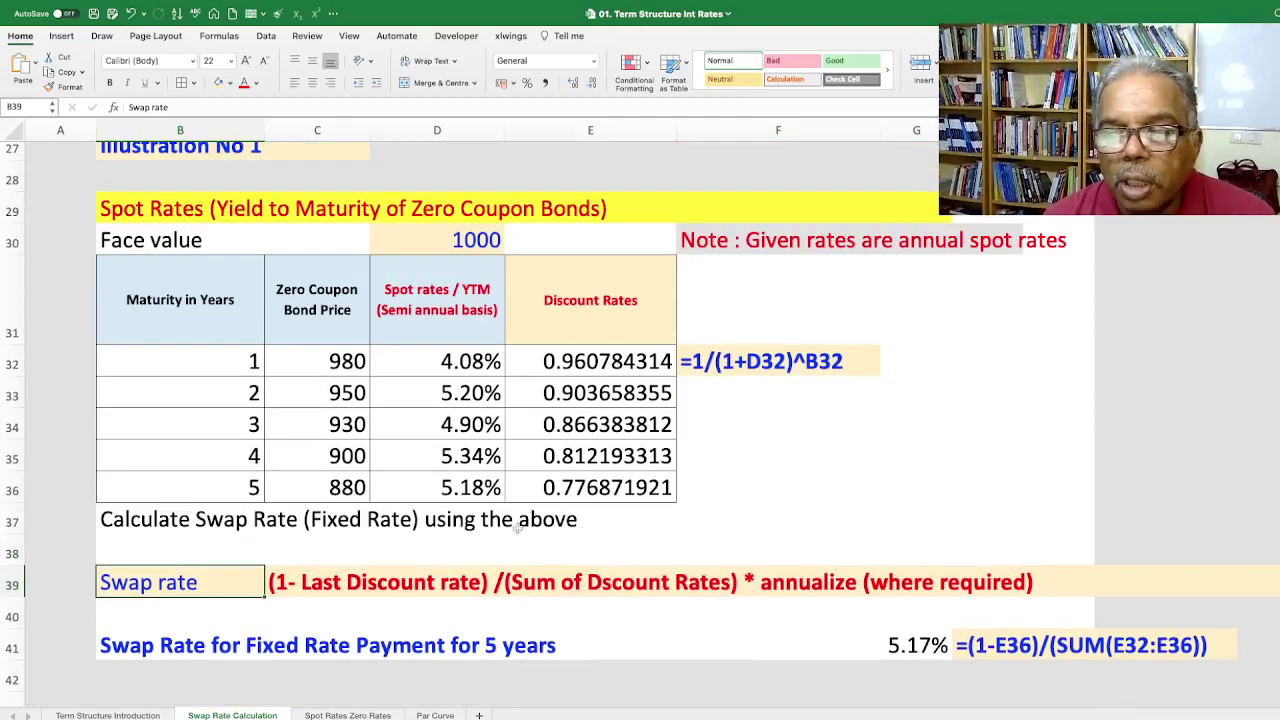
left_click(548, 489)
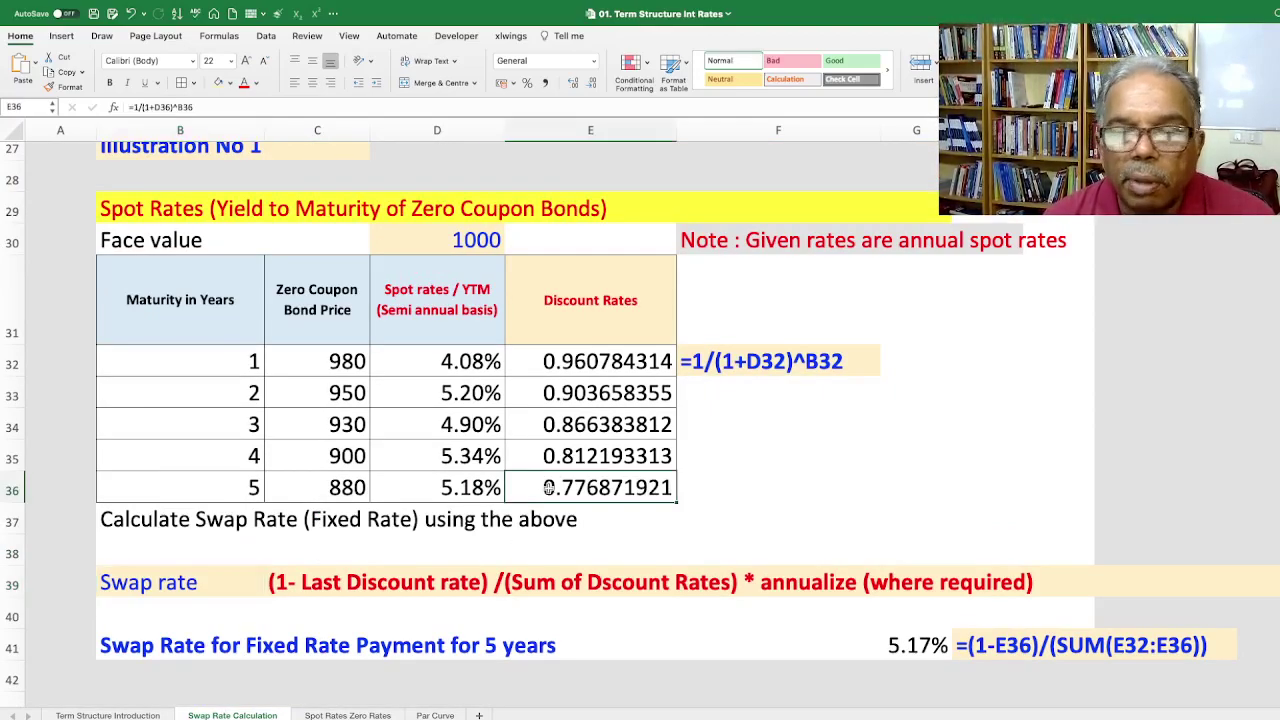
double_click(566, 364)
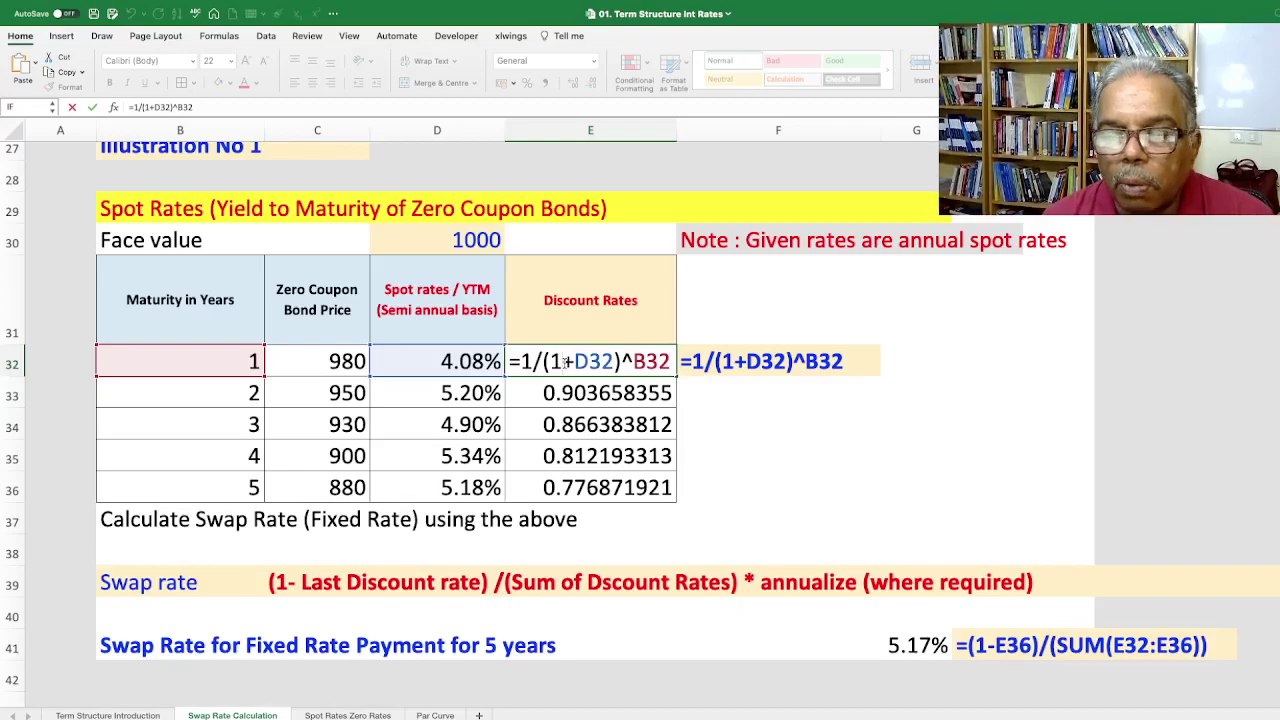
key("Escape")
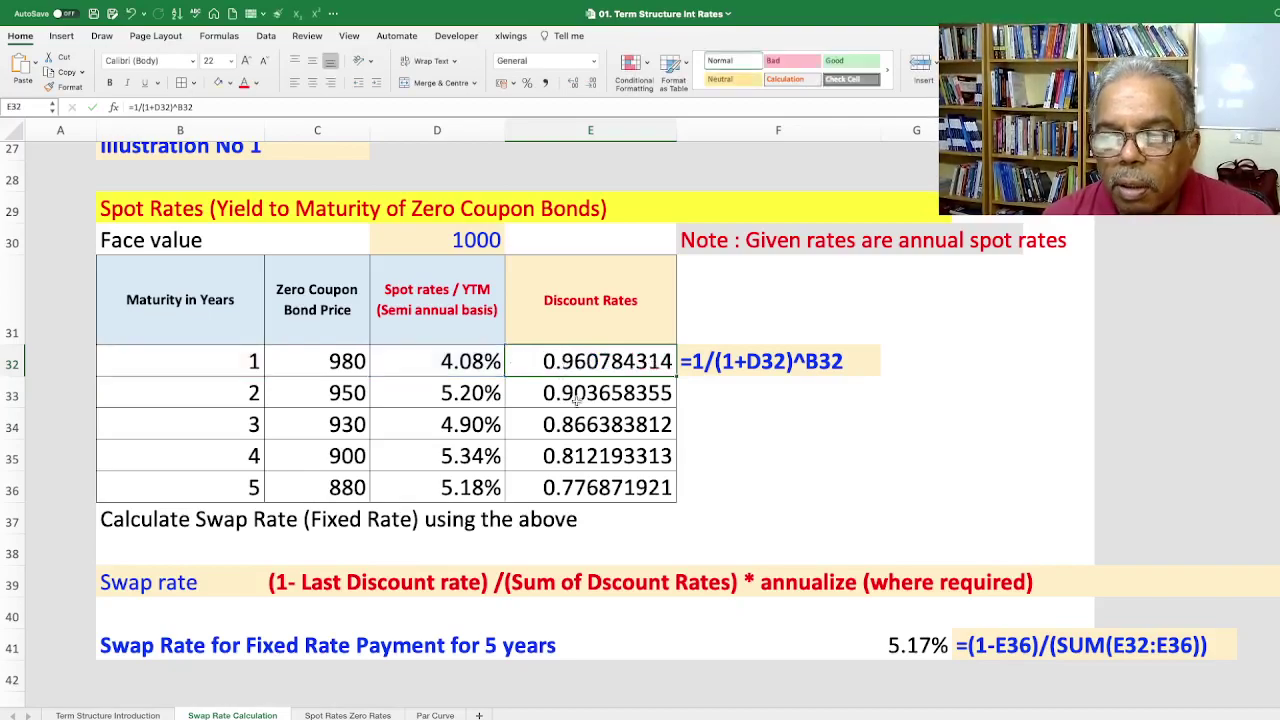
left_click(600, 485)
Check the 5-year swap rate formula in G41 and re-enter it as =(1-E36)/(SUM(E32:E36))
scroll(582, 494, "down", 1)
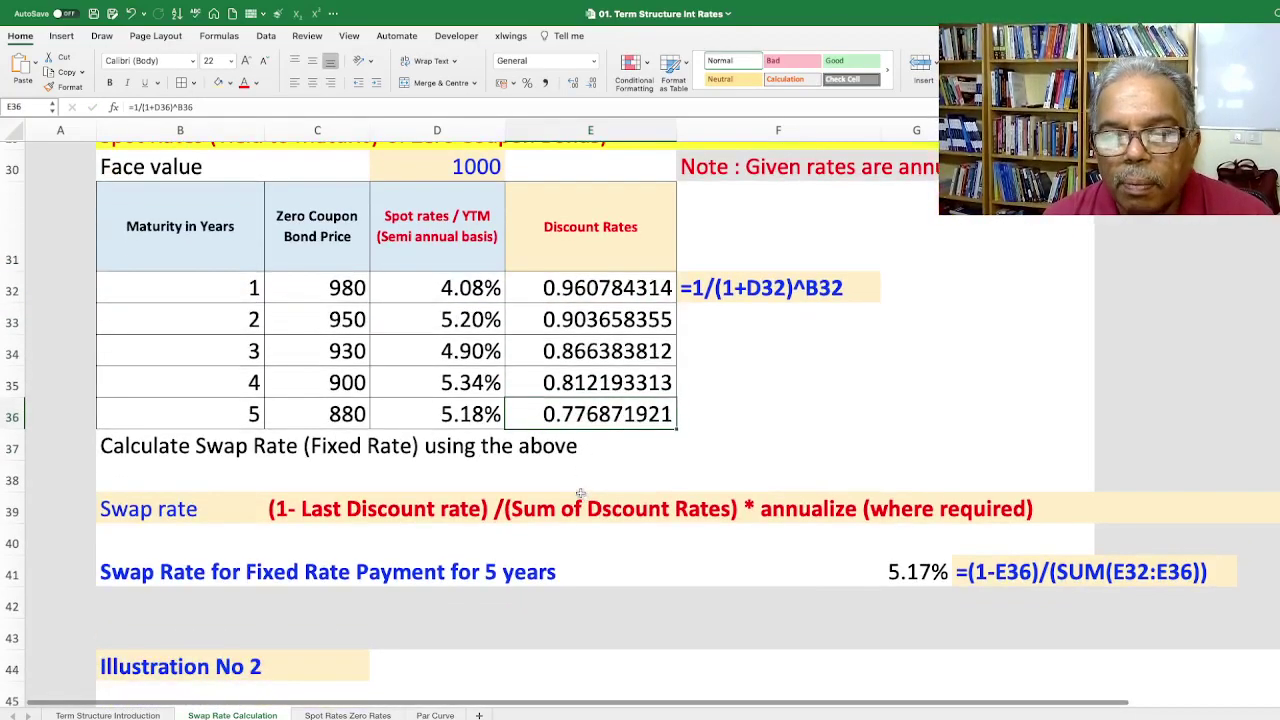
double_click(900, 574)
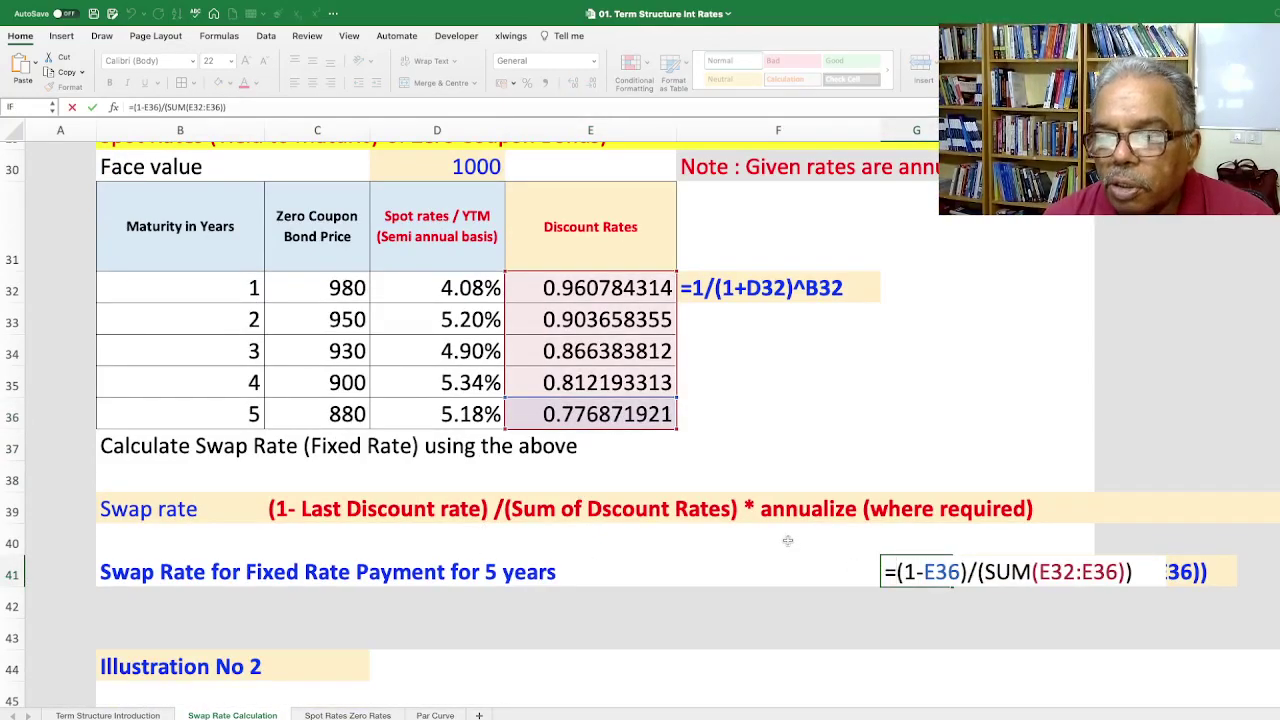
key("Escape")
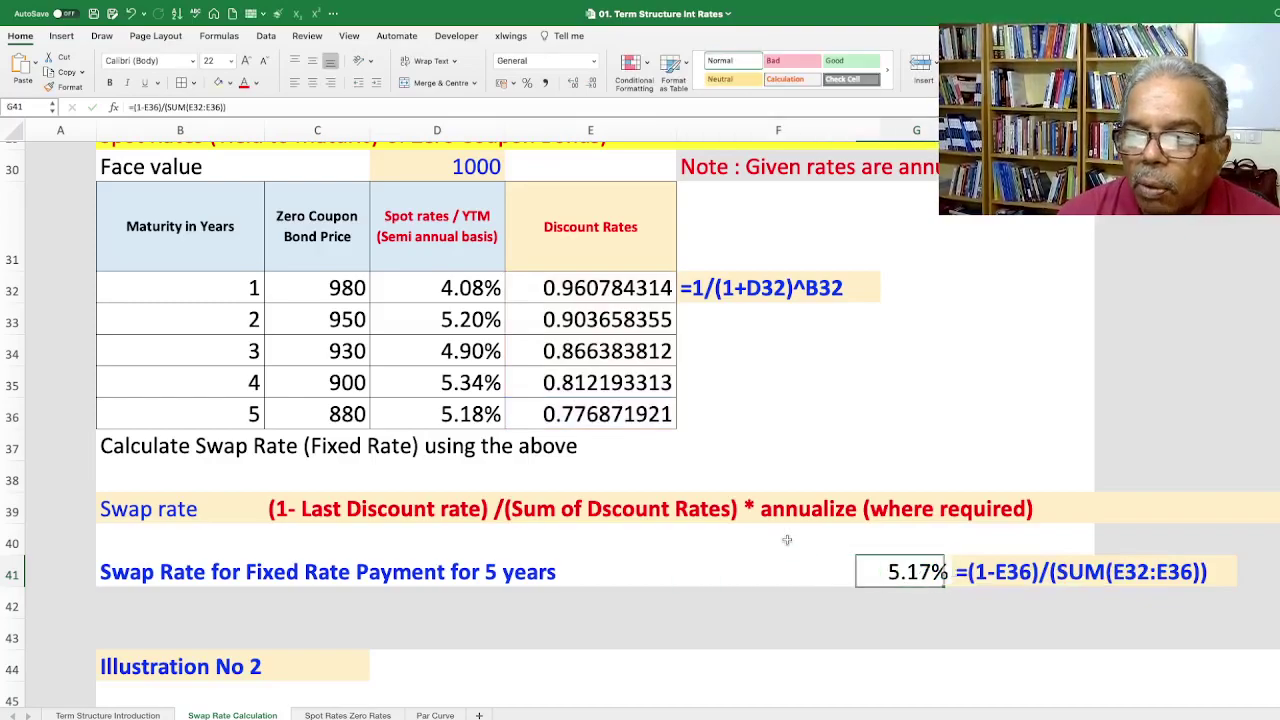
type("=")
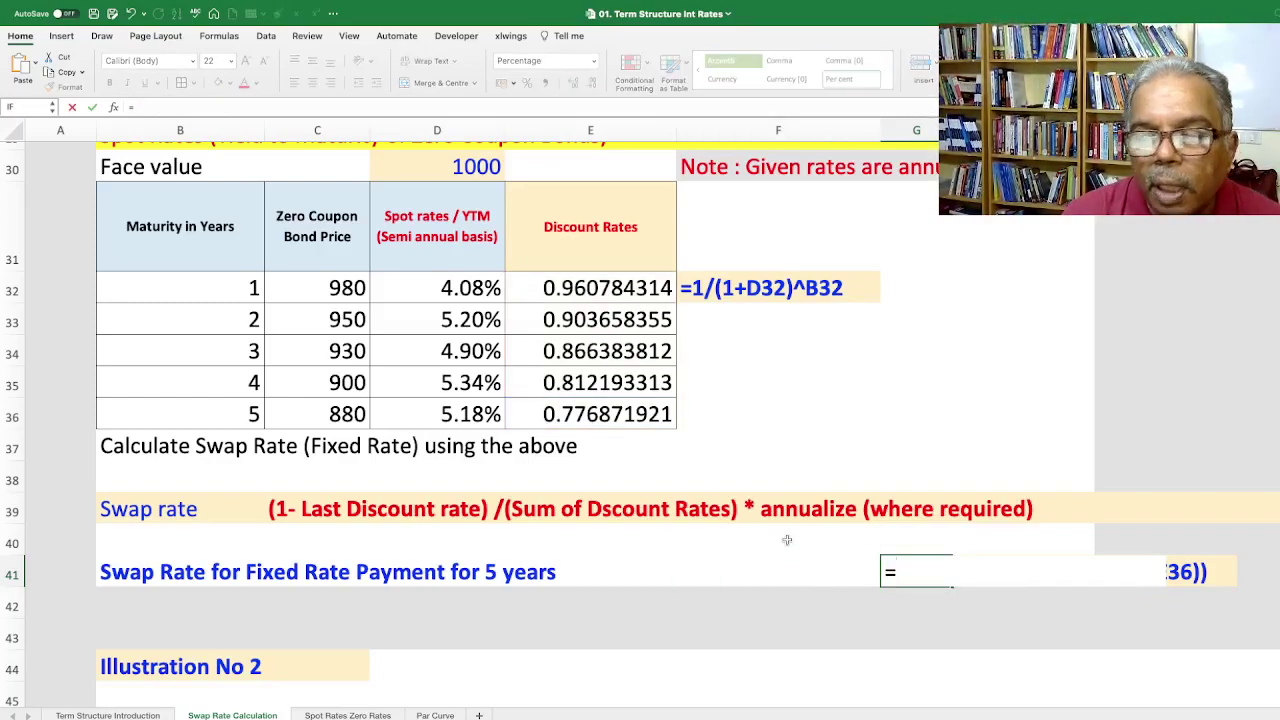
type("(1-")
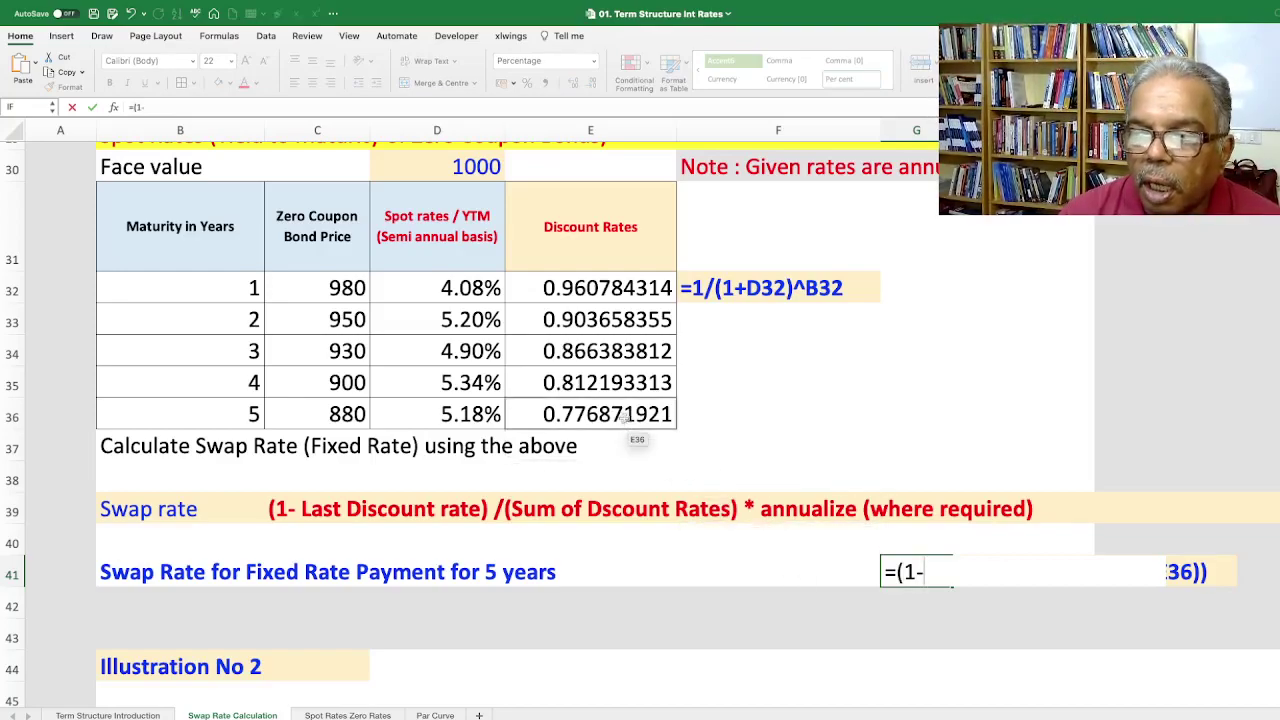
left_click(621, 414)
type(")/(")
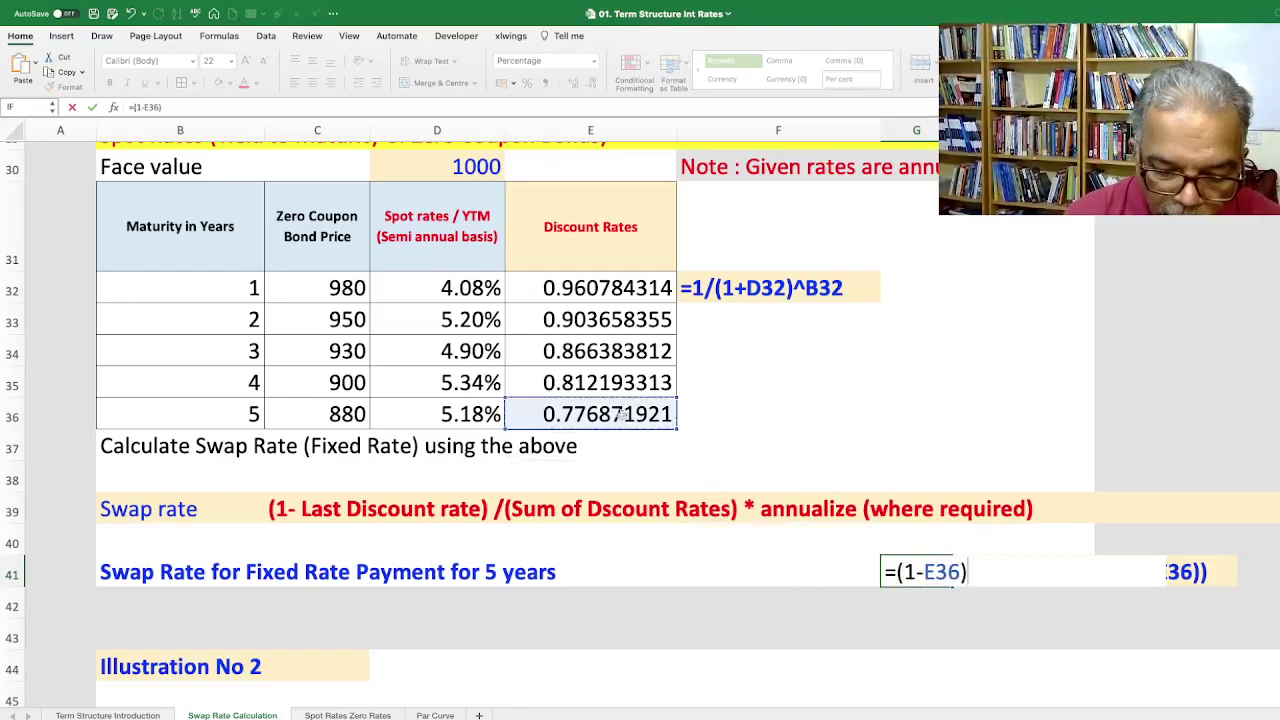
type("sum(")
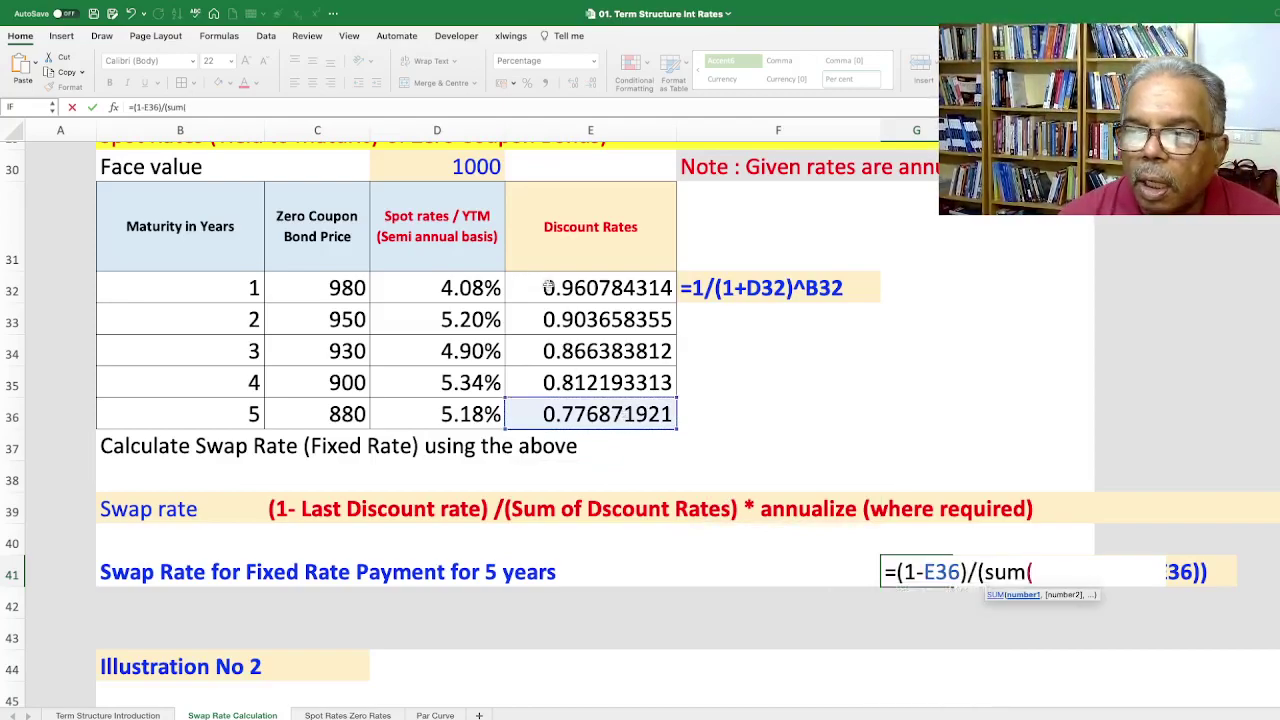
left_click_drag(548, 287, 576, 414)
type(")")
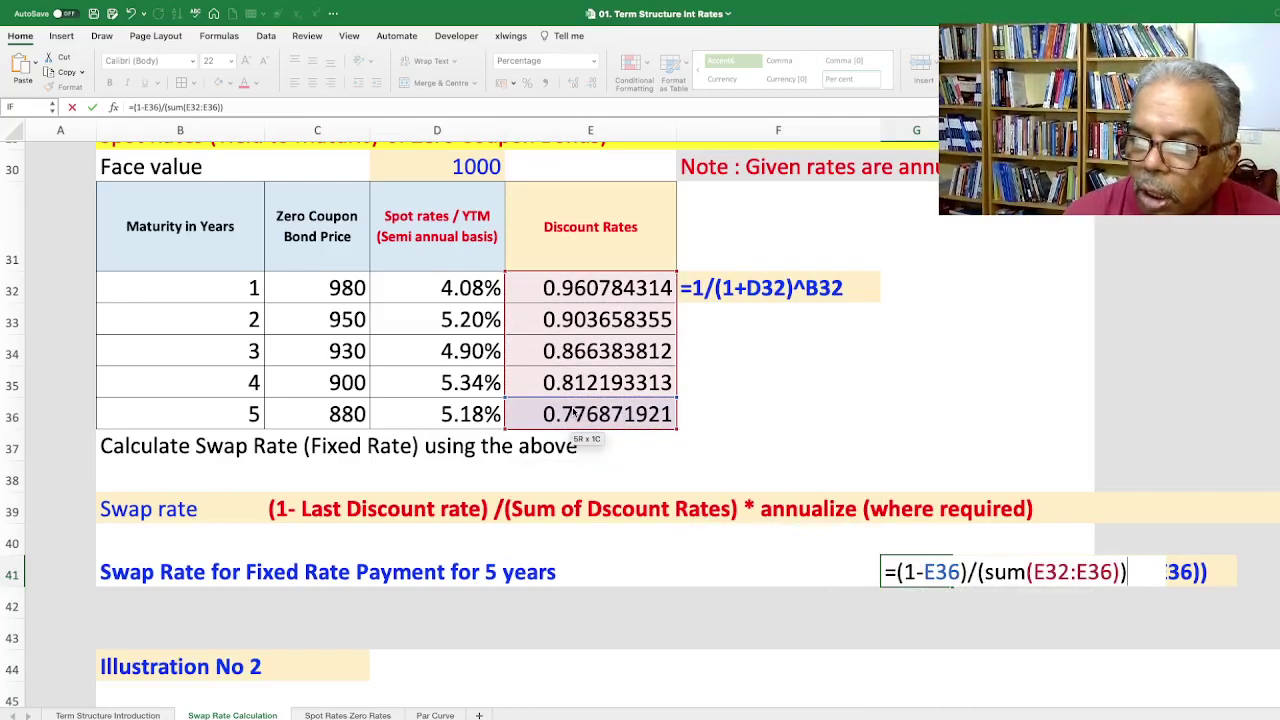
key("Return")
key("Up")
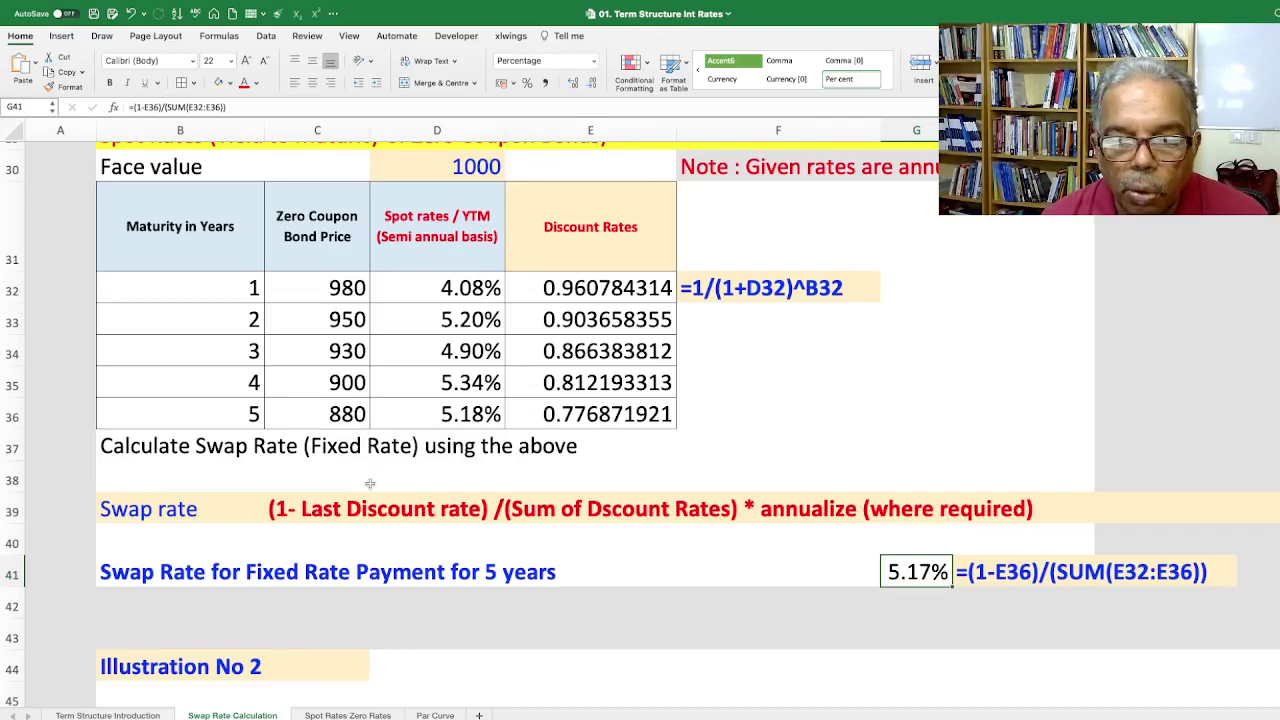
Examine the Months column of Illustration No 2 and the formulas in C49 and C50 that convert months to years
scroll(370, 484, "down", 3)
scroll(370, 484, "down", 9)
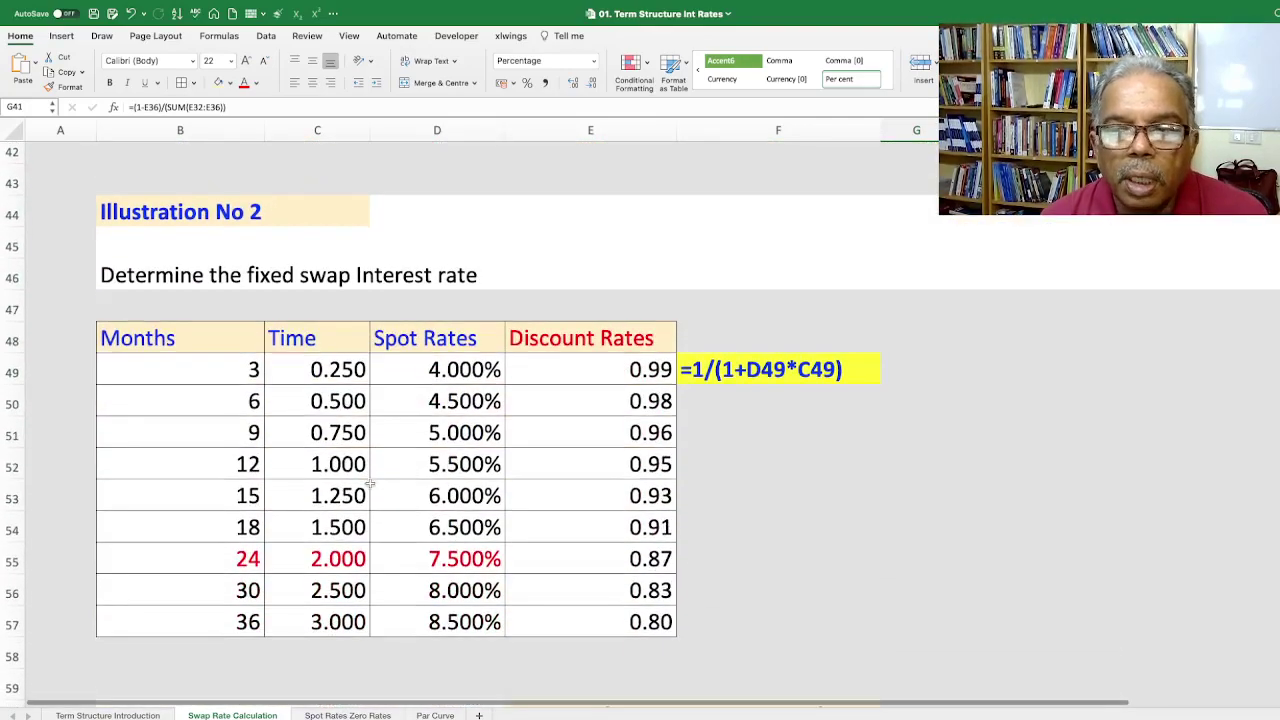
left_click(205, 364)
left_click_drag(205, 364, 229, 615)
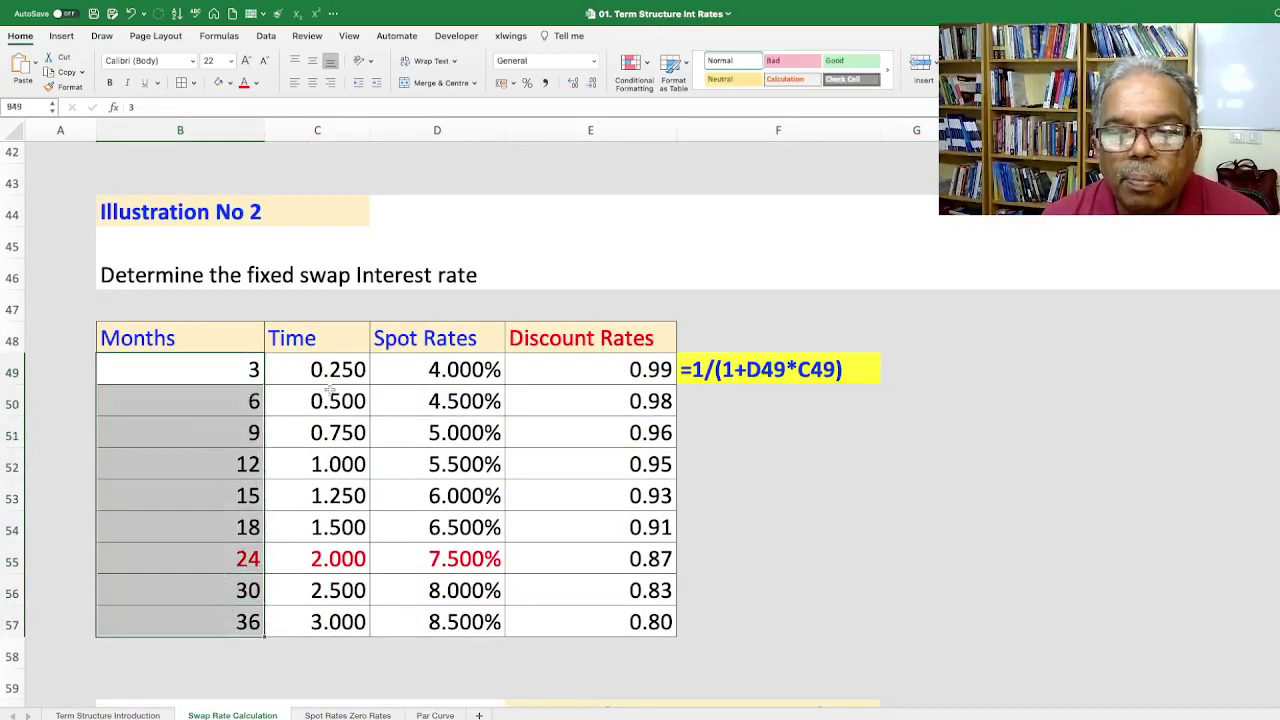
double_click(325, 370)
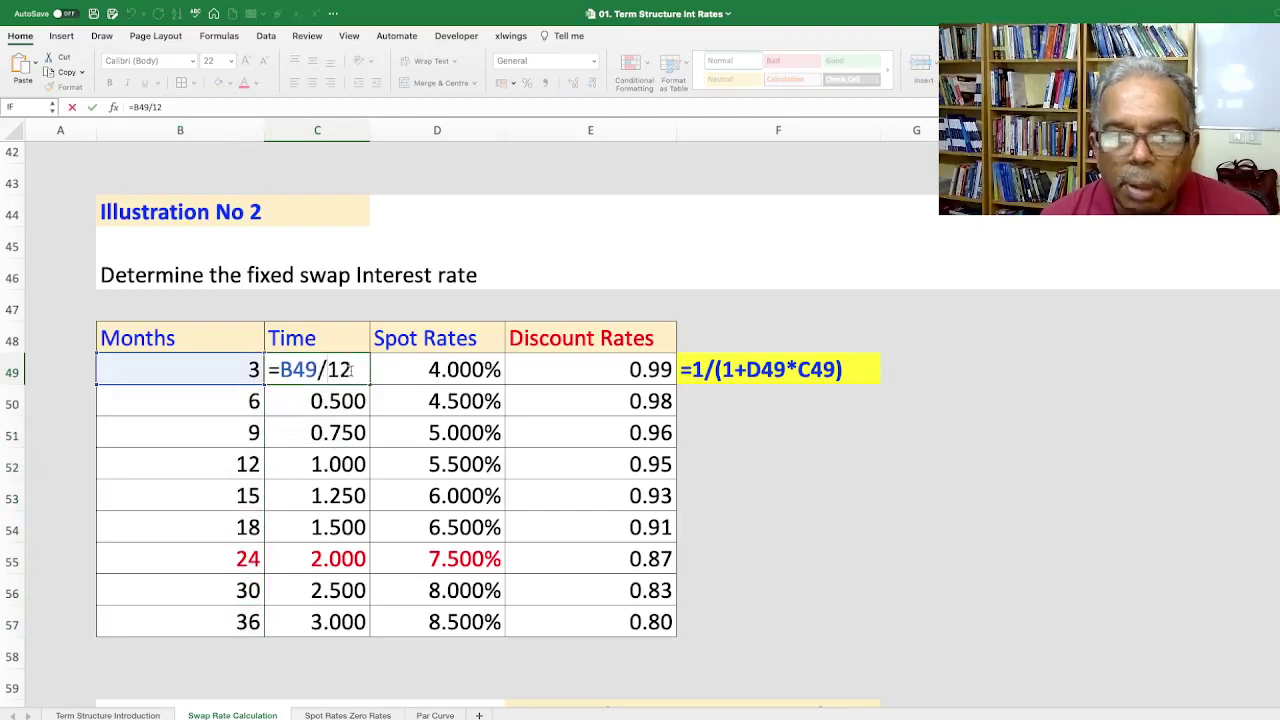
key("Escape")
double_click(335, 400)
key("Escape")
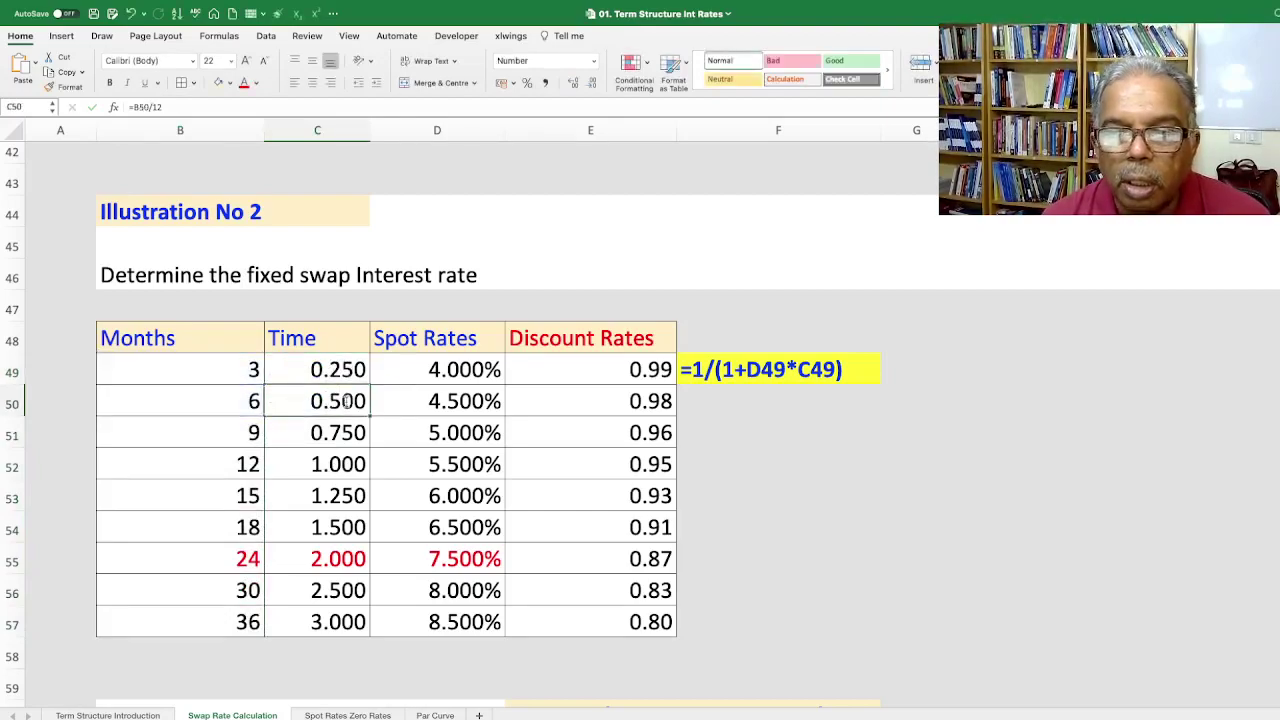
Review the spot rates in D49:D57 of Illustration No 2 and inspect the discount rate formula in E49
left_click_drag(405, 378, 430, 618)
scroll(422, 555, "up", 2)
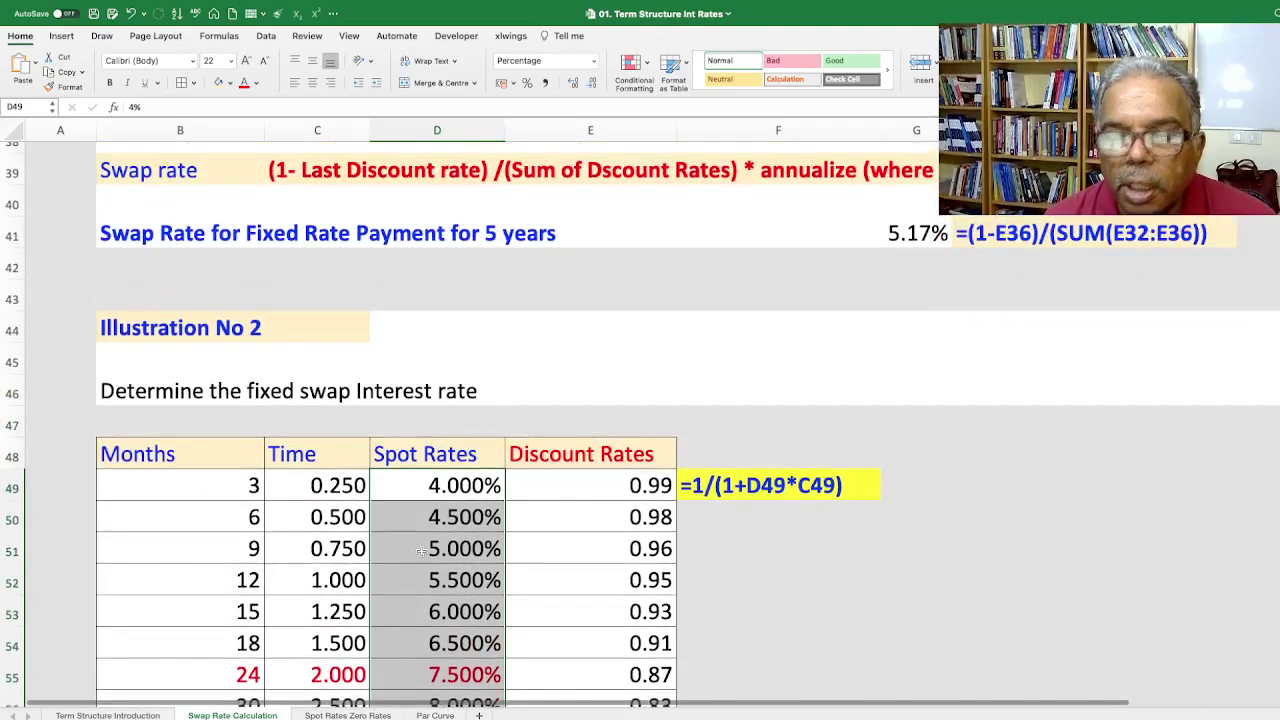
scroll(465, 548, "down", 2)
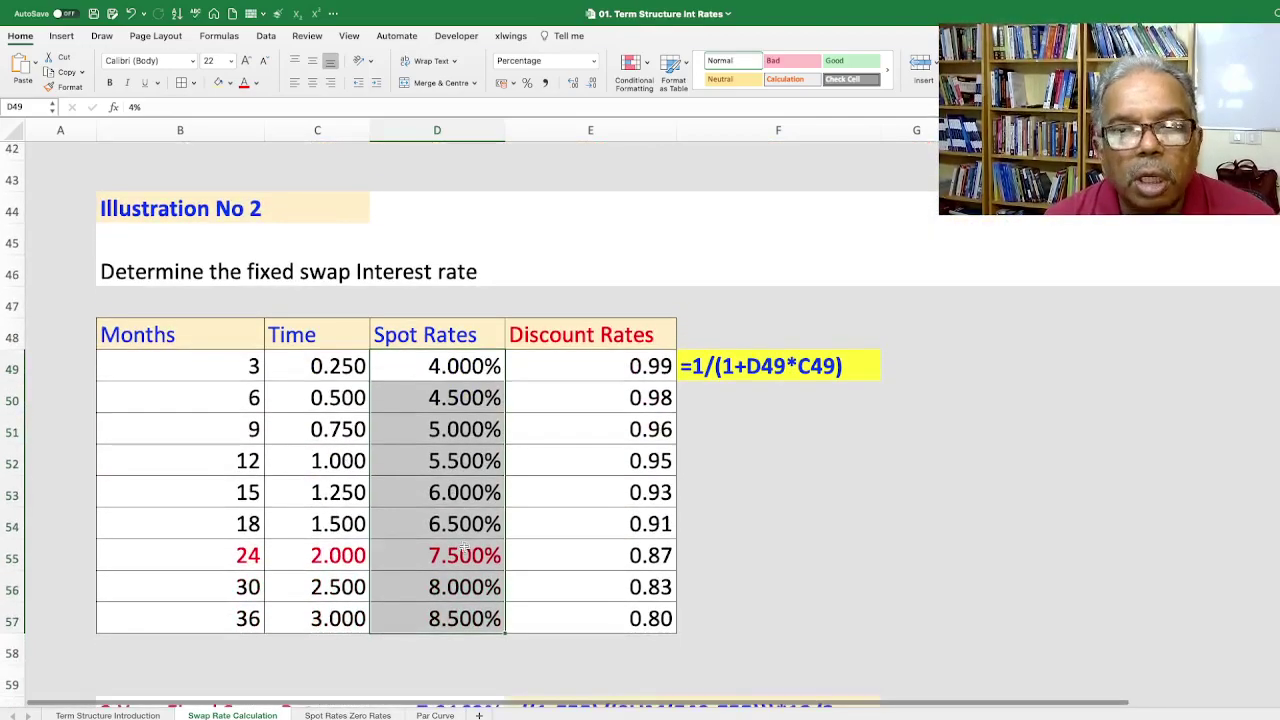
double_click(575, 367)
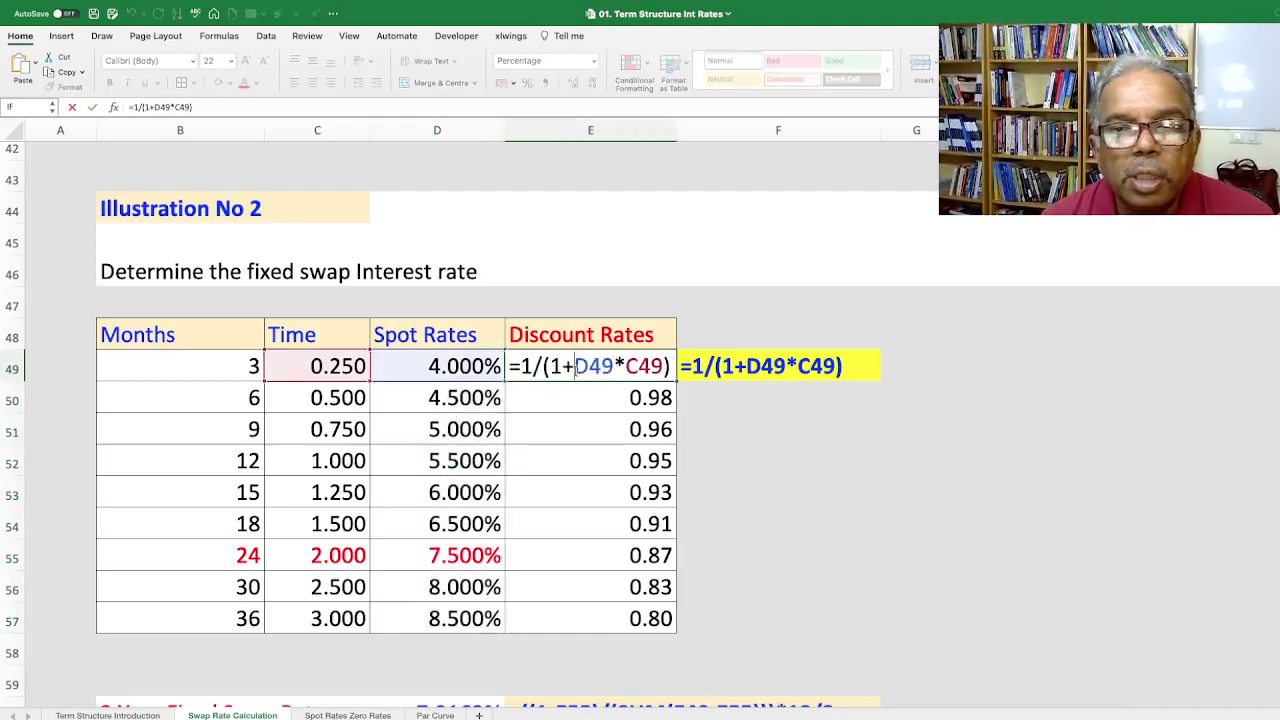
key("Escape")
Re-enter the 3-month discount rate formula in E49 as =1/(1+D49*C49)
double_click(575, 369)
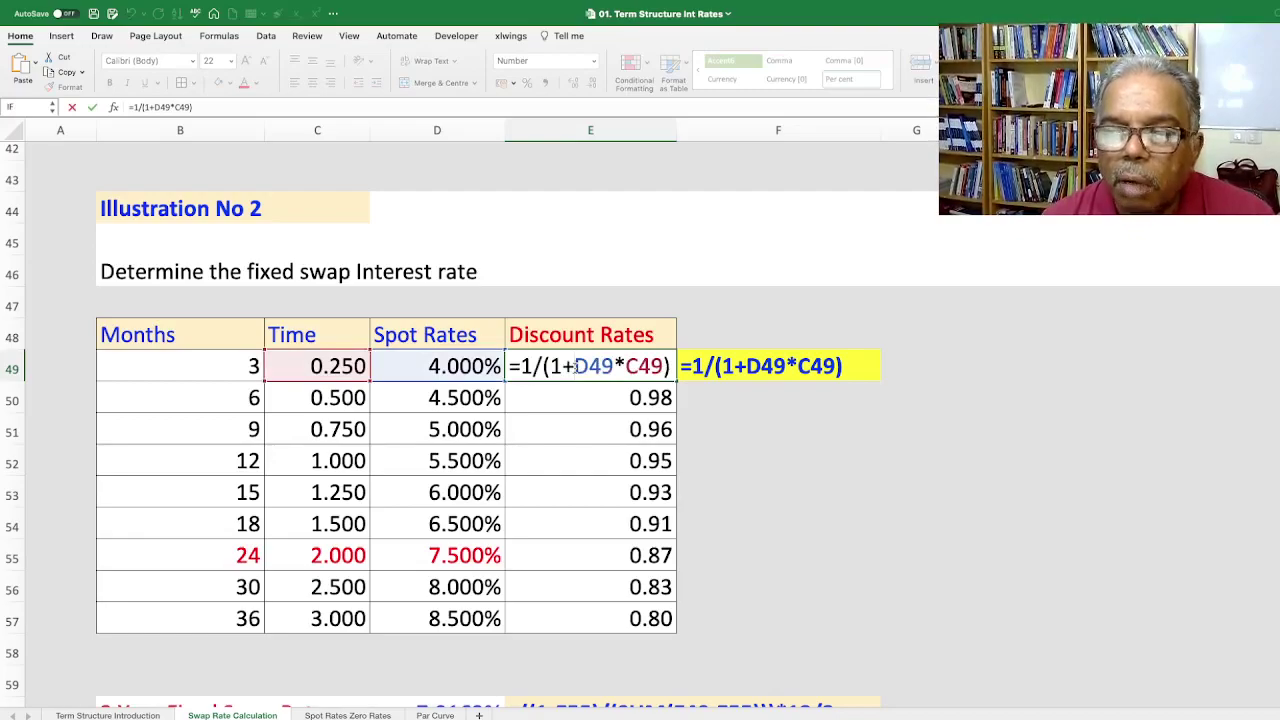
key("Escape")
type("=1")
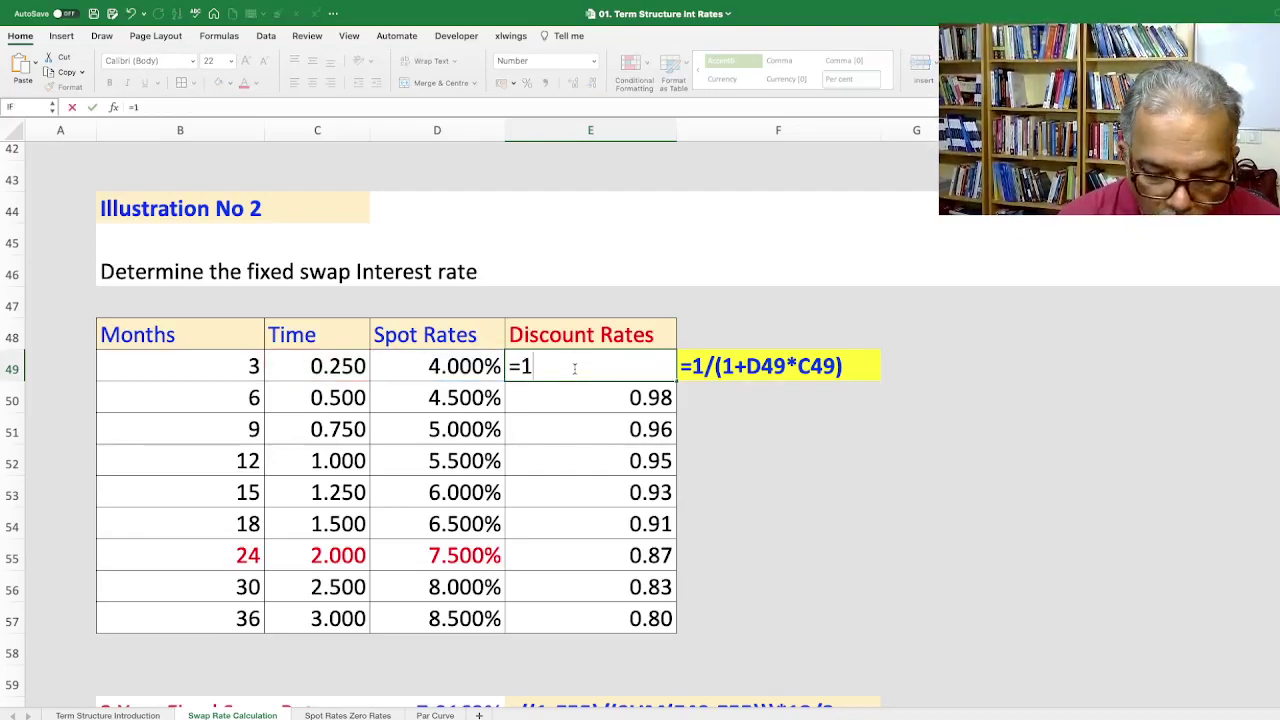
type("/(1+")
left_click(458, 368)
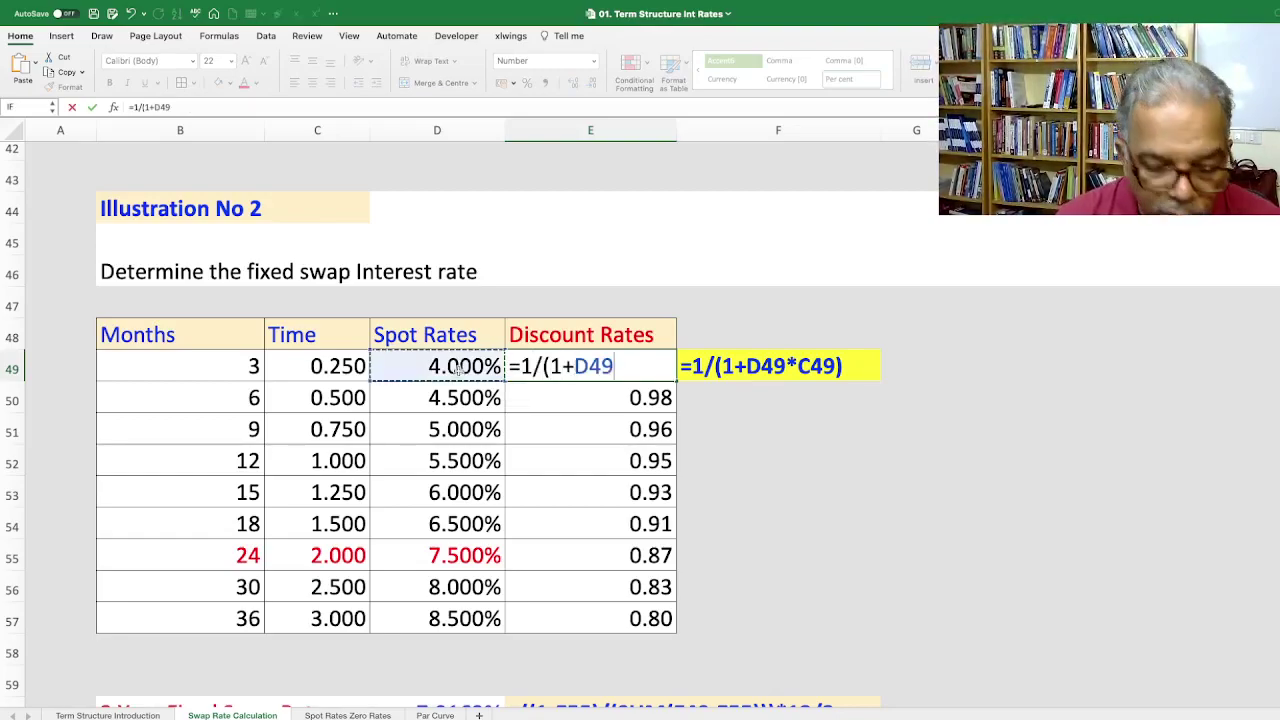
type("*")
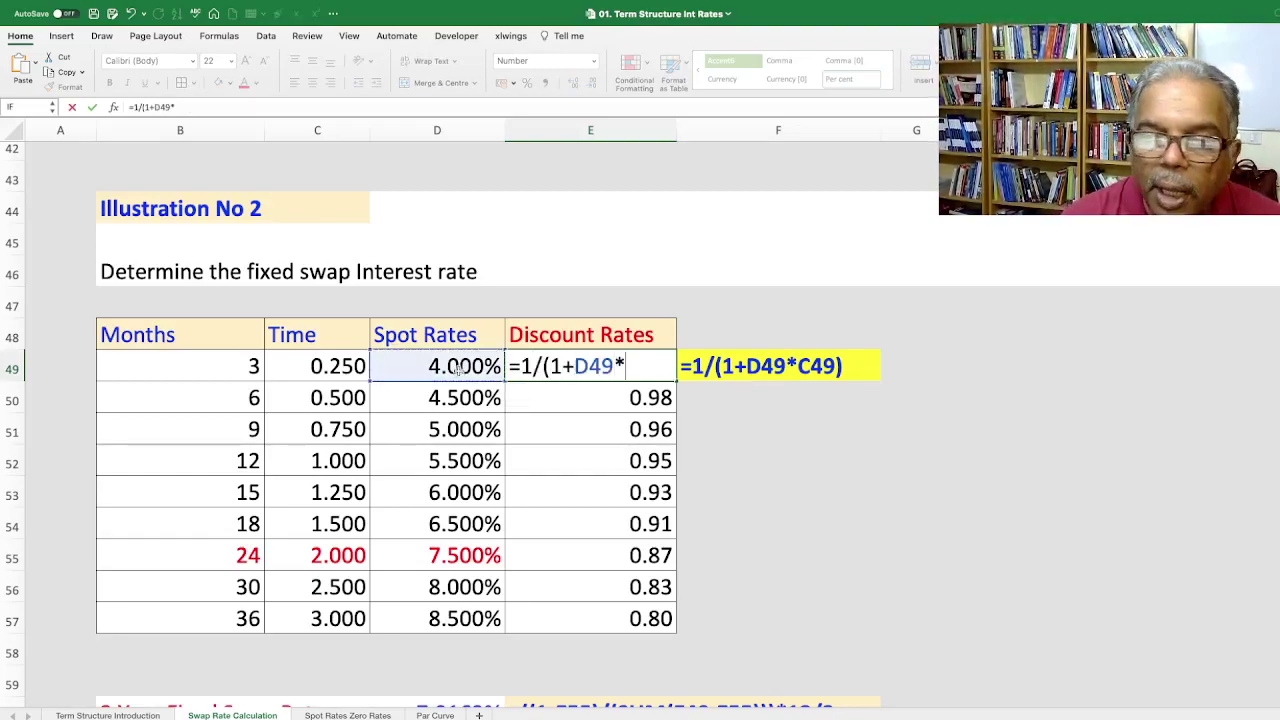
left_click(310, 367)
type(")")
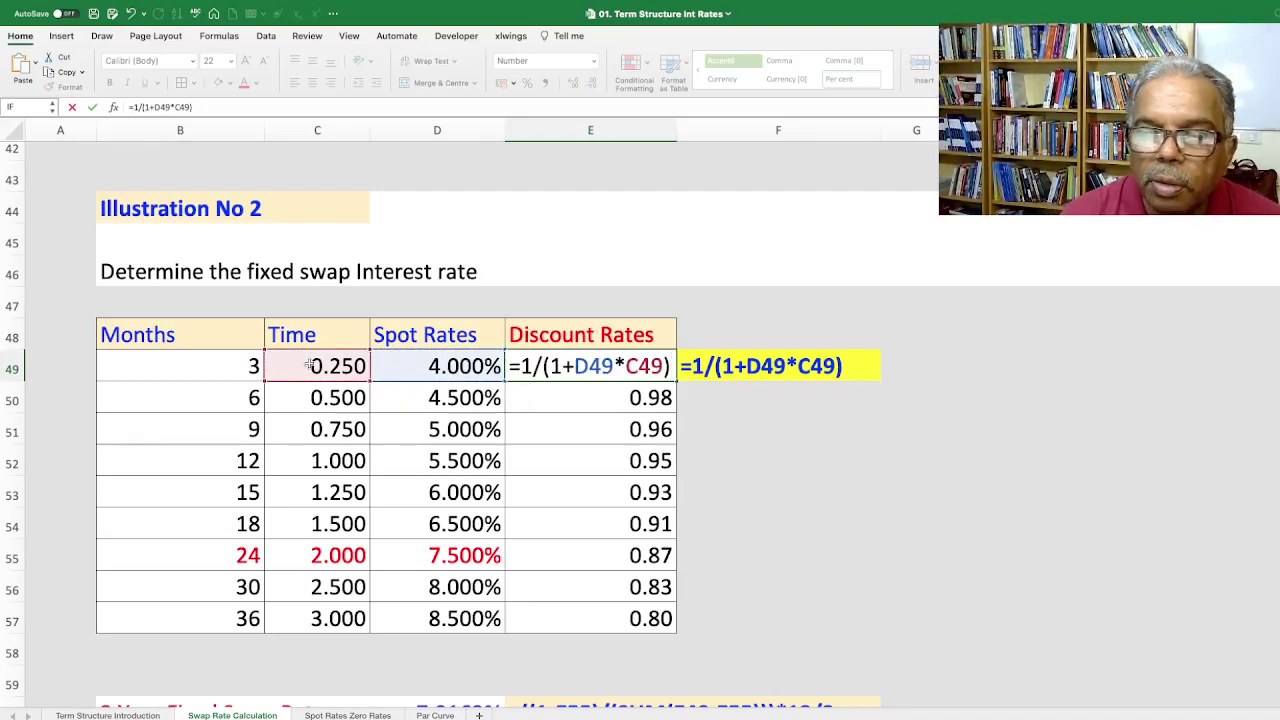
key("Return")
Check the month-to-year conversion in C49 and how the discount rate formula in E49 uses it
double_click(310, 367)
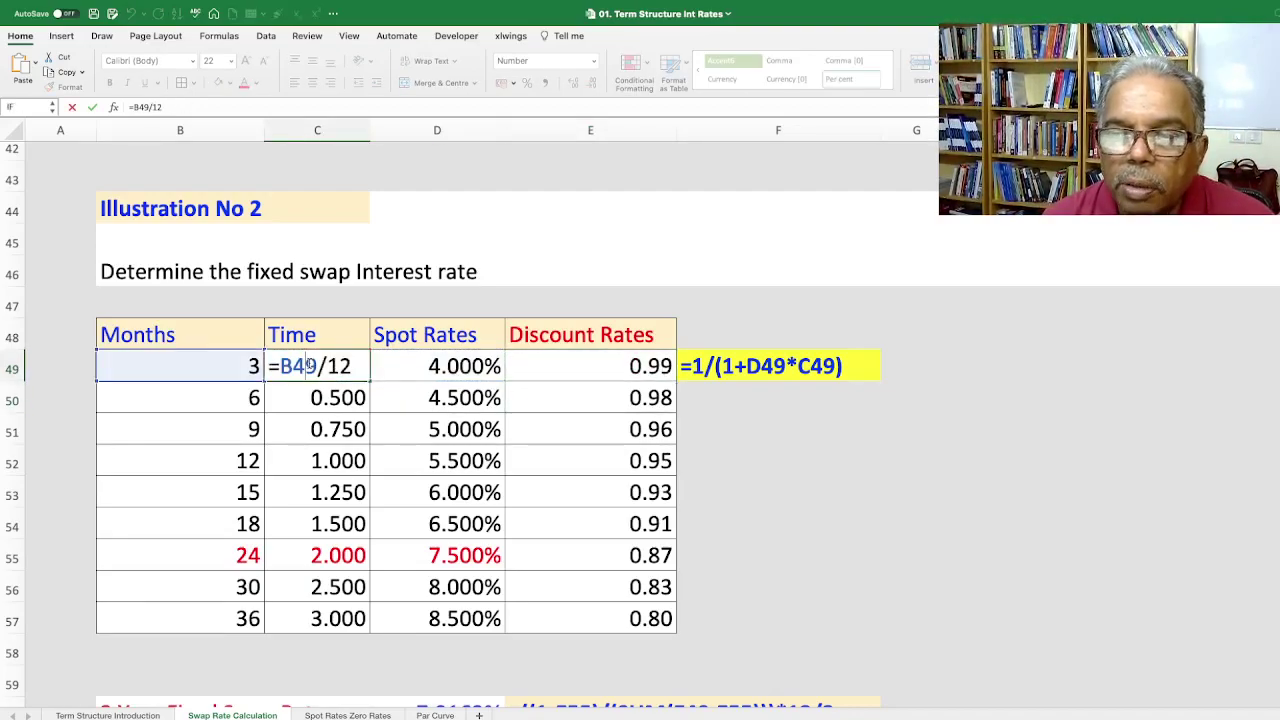
key("Escape")
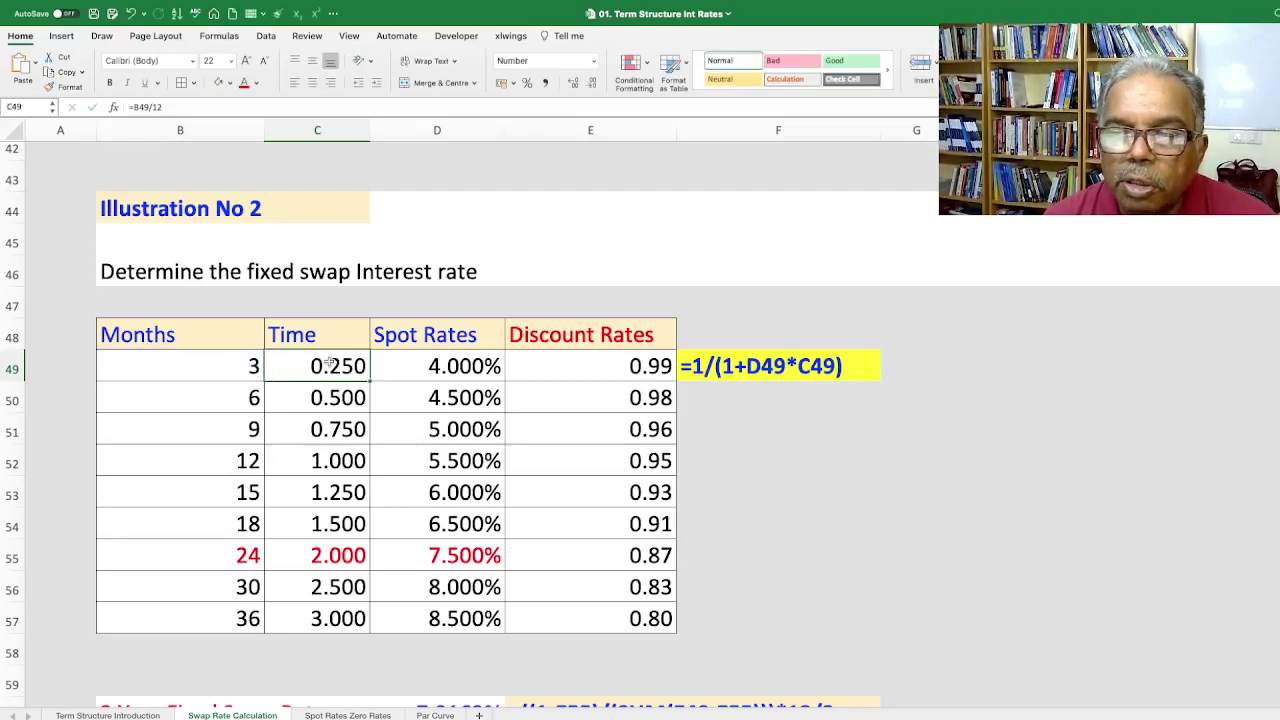
double_click(330, 362)
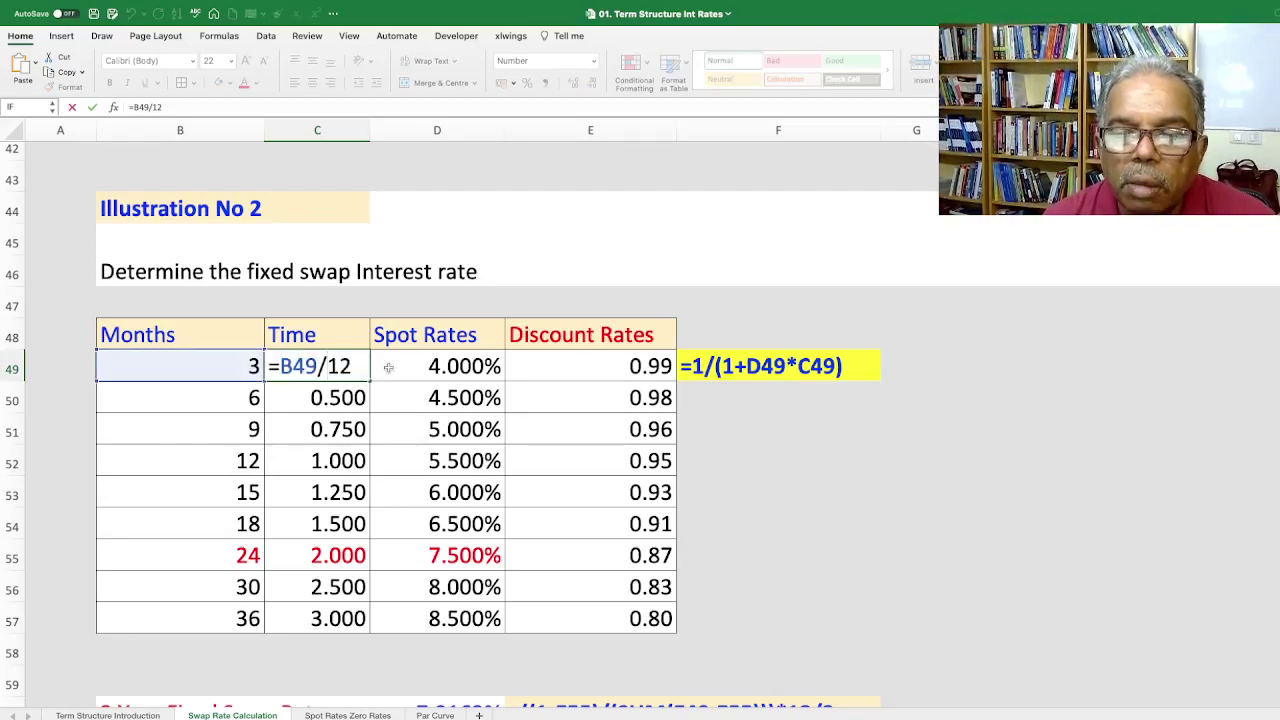
left_click(577, 364)
double_click(572, 366)
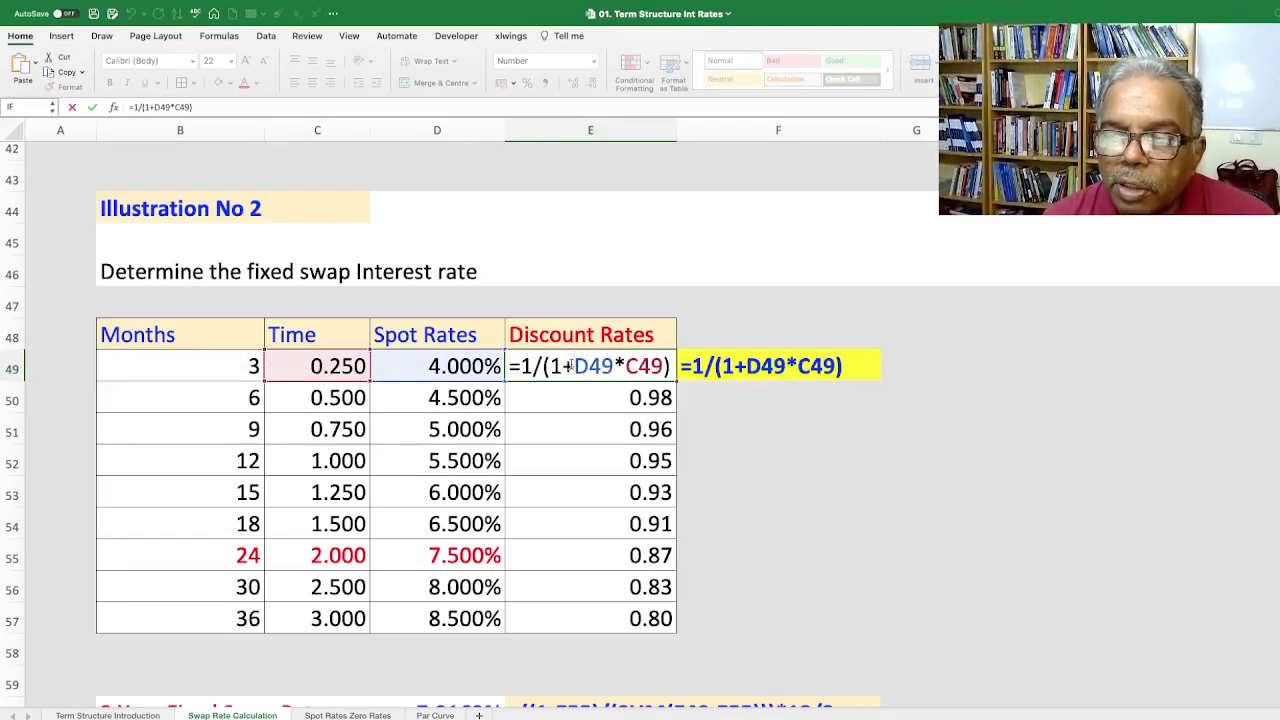
key("Escape")
Enter the text "Calculate the 2 year Fixed Swap Rate" in B59, below the Illustration No 2 table
scroll(605, 500, "down", 2)
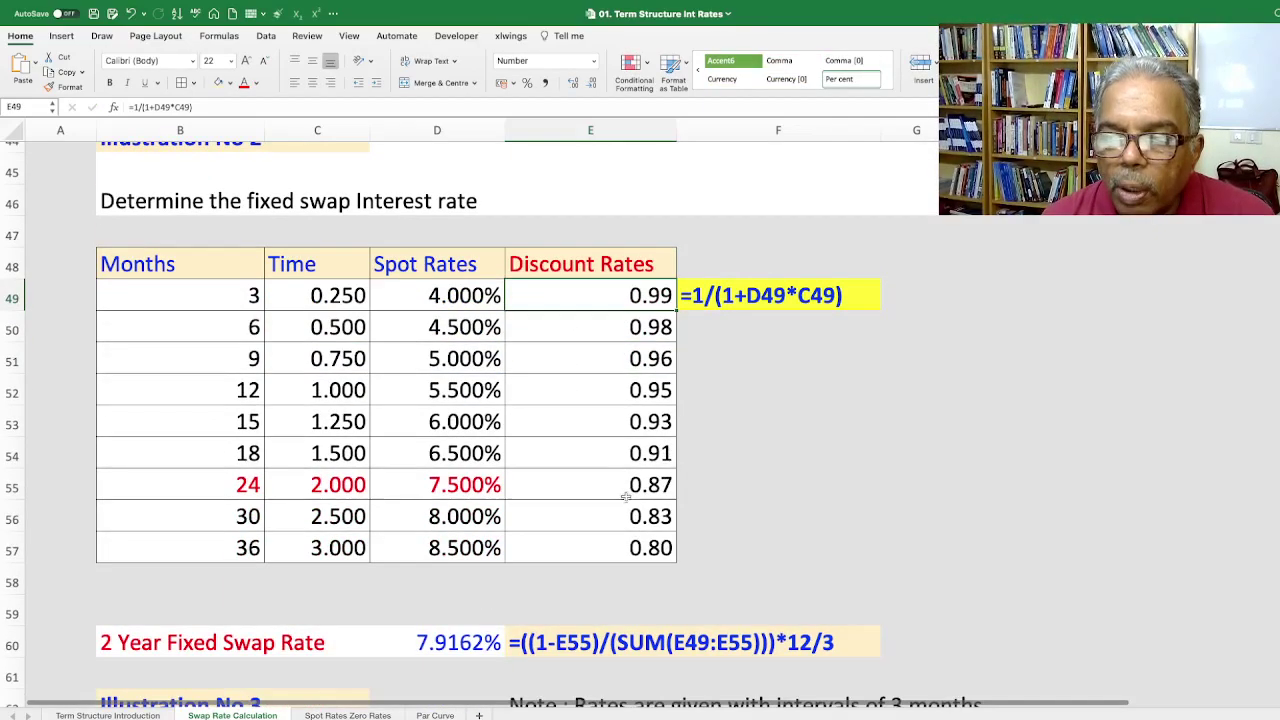
scroll(605, 497, "down", 5)
scroll(550, 489, "up", 4)
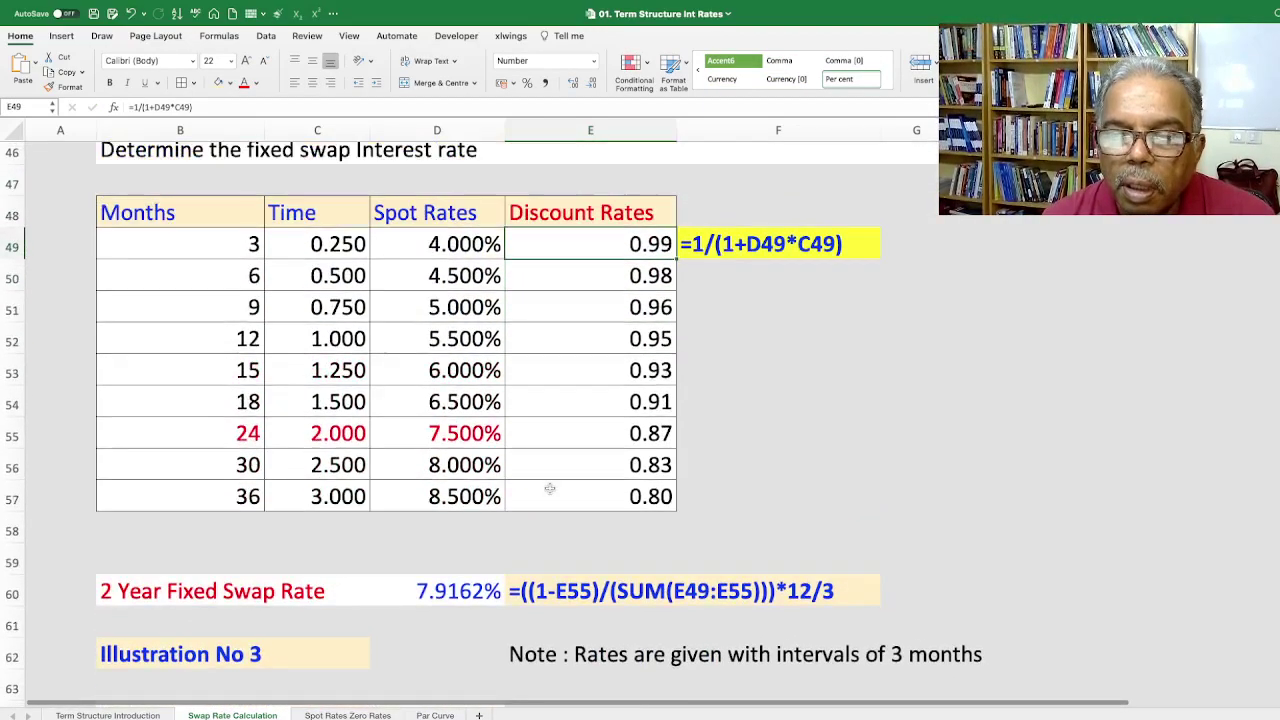
left_click(142, 558)
type("C")
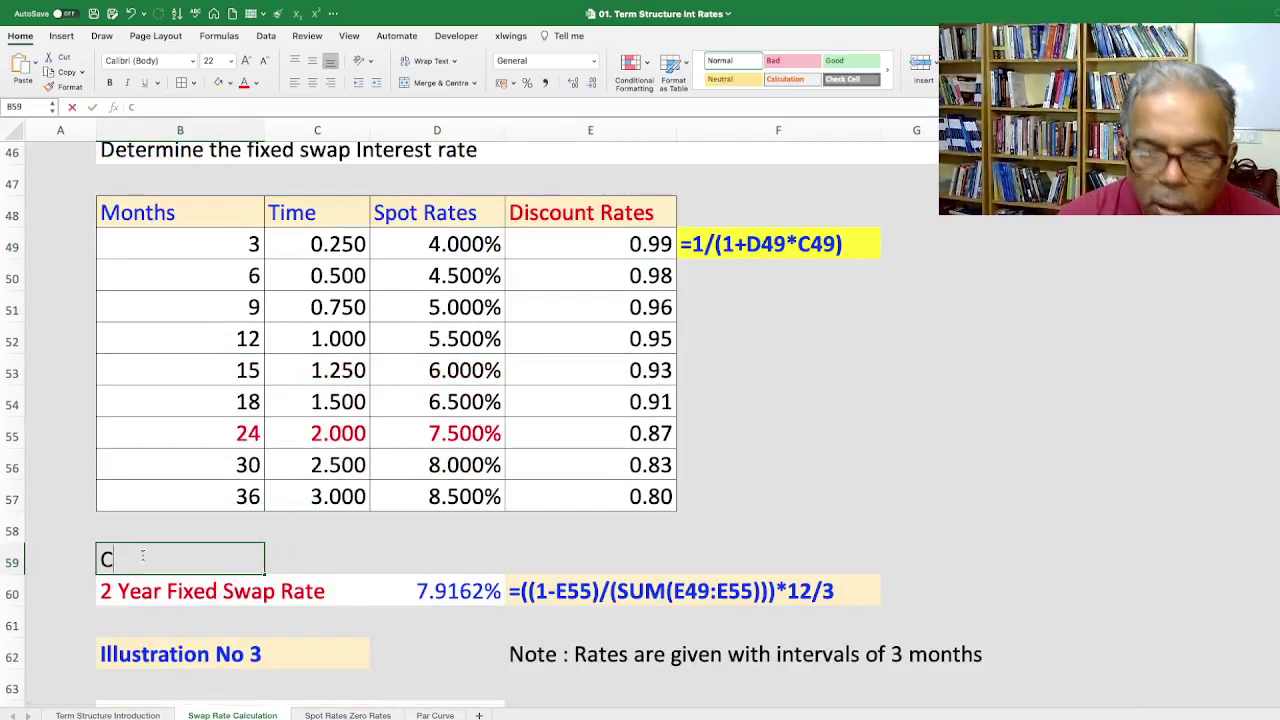
type("alculate teh")
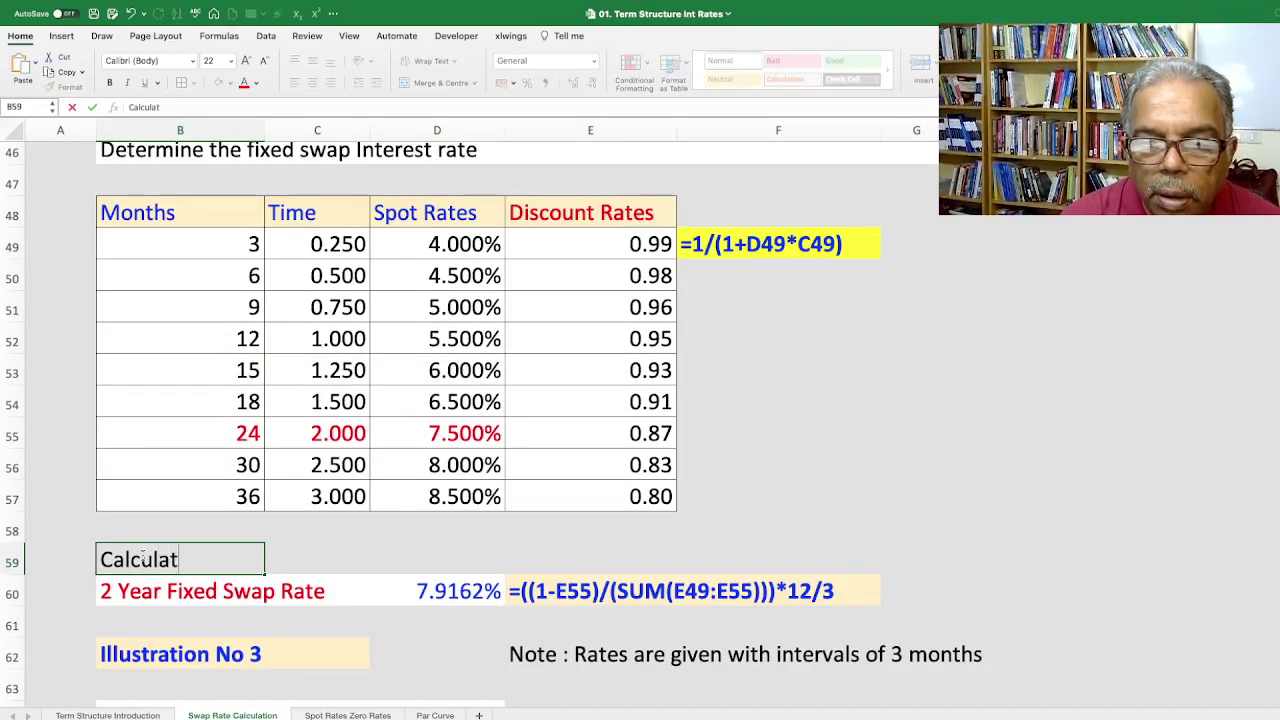
key("BackSpace")
key("BackSpace")
key("BackSpace")
type("the 2")
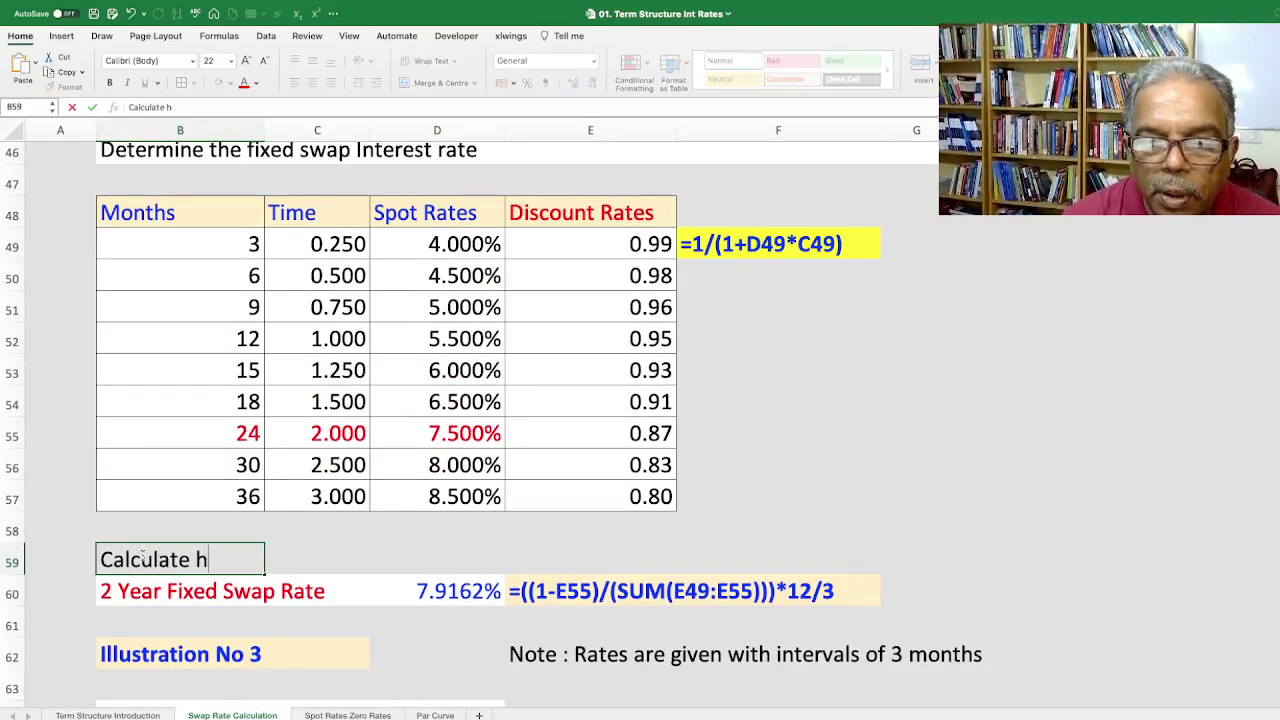
type(" year ")
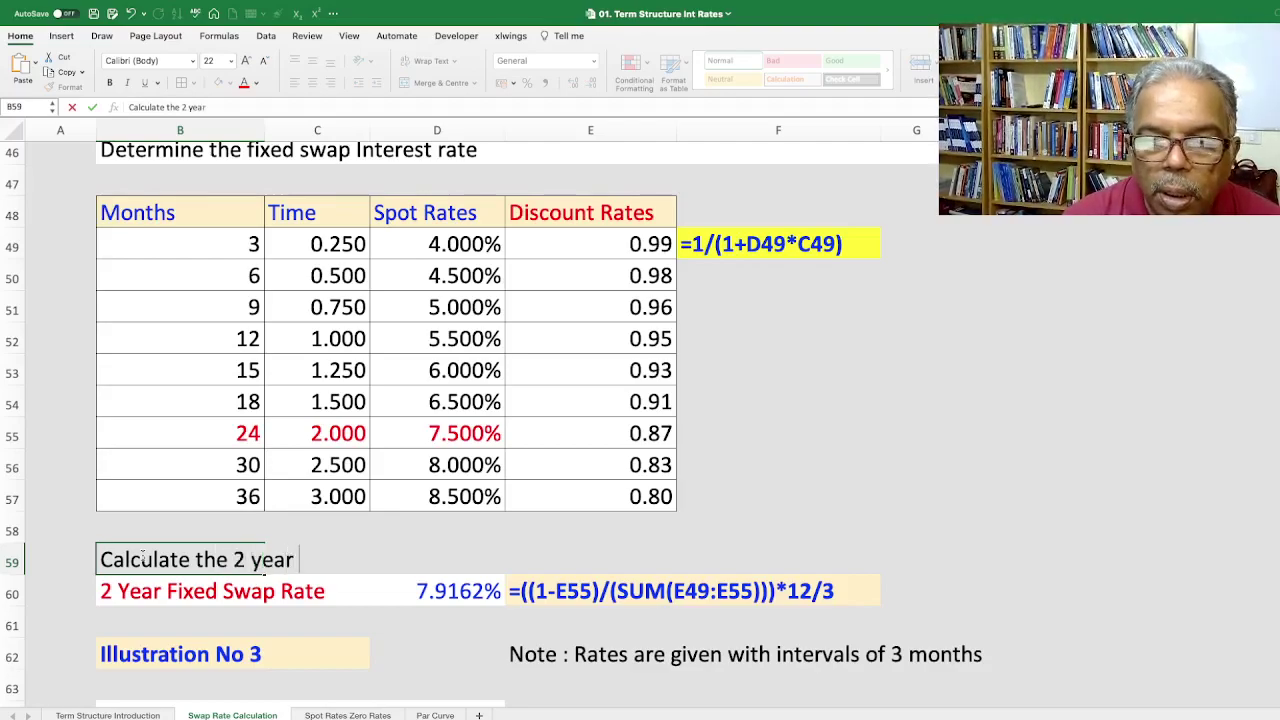
type("Fix")
key("BackSpace")
type("ixe")
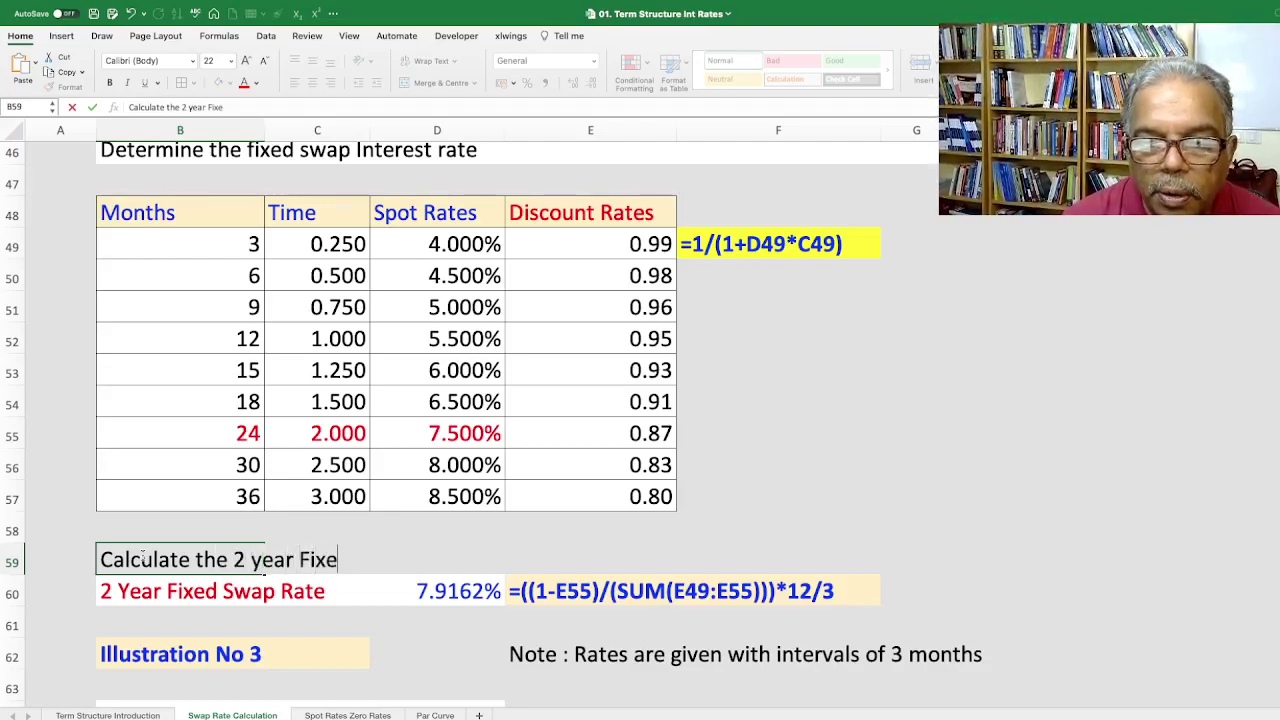
type("d Swap R")
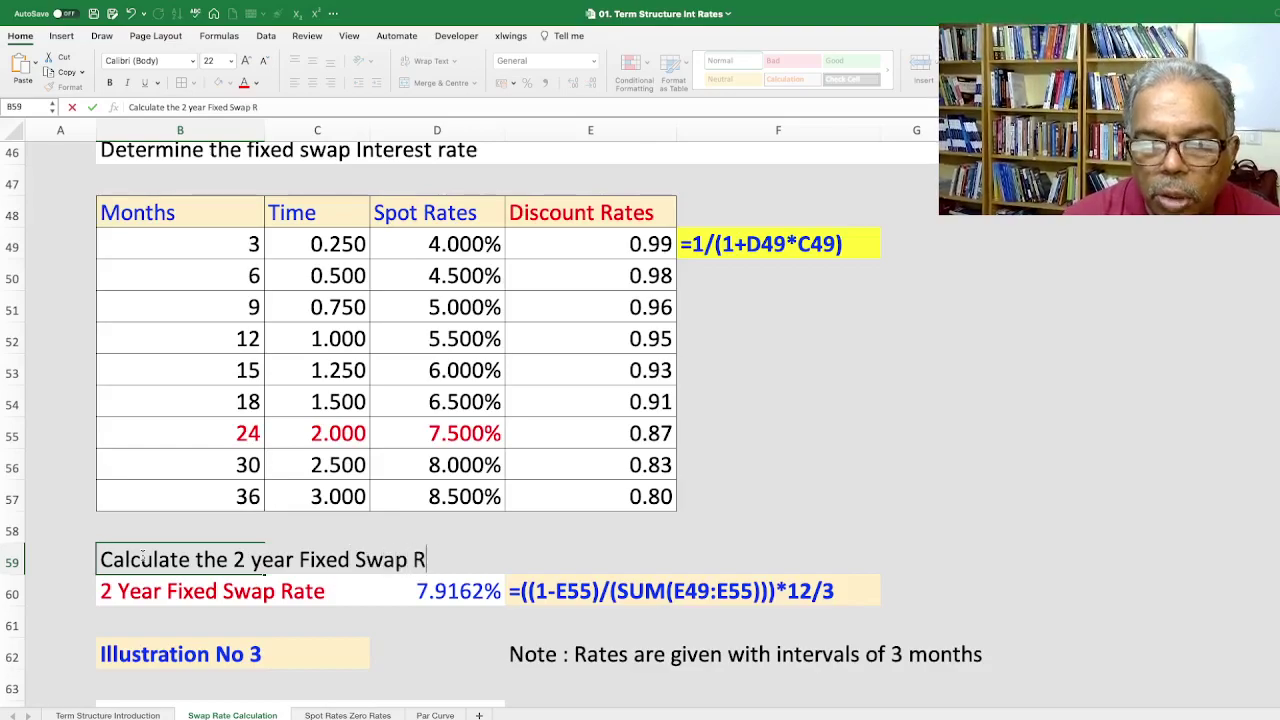
type("ate")
key("Return")
Examine the 2-year fixed swap rate formula in D60, including its cell references and the 12/3 annualizing factor
key("Right")
key("Right")
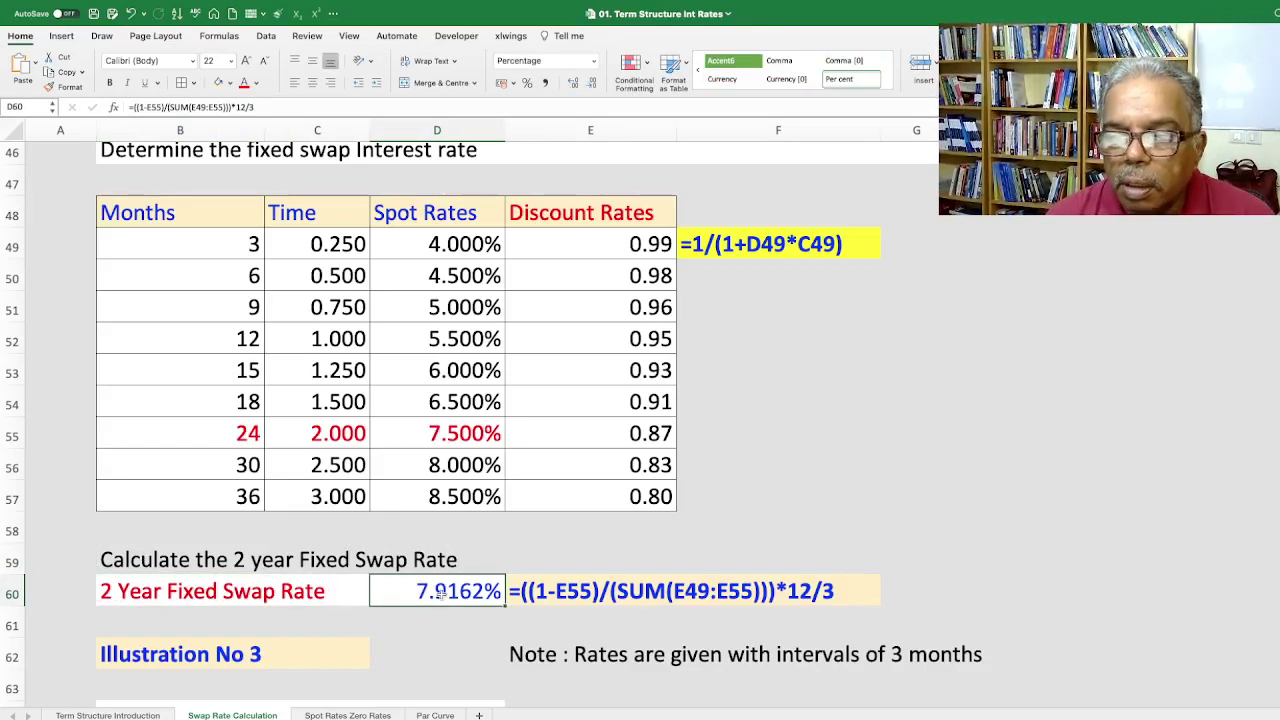
double_click(440, 594)
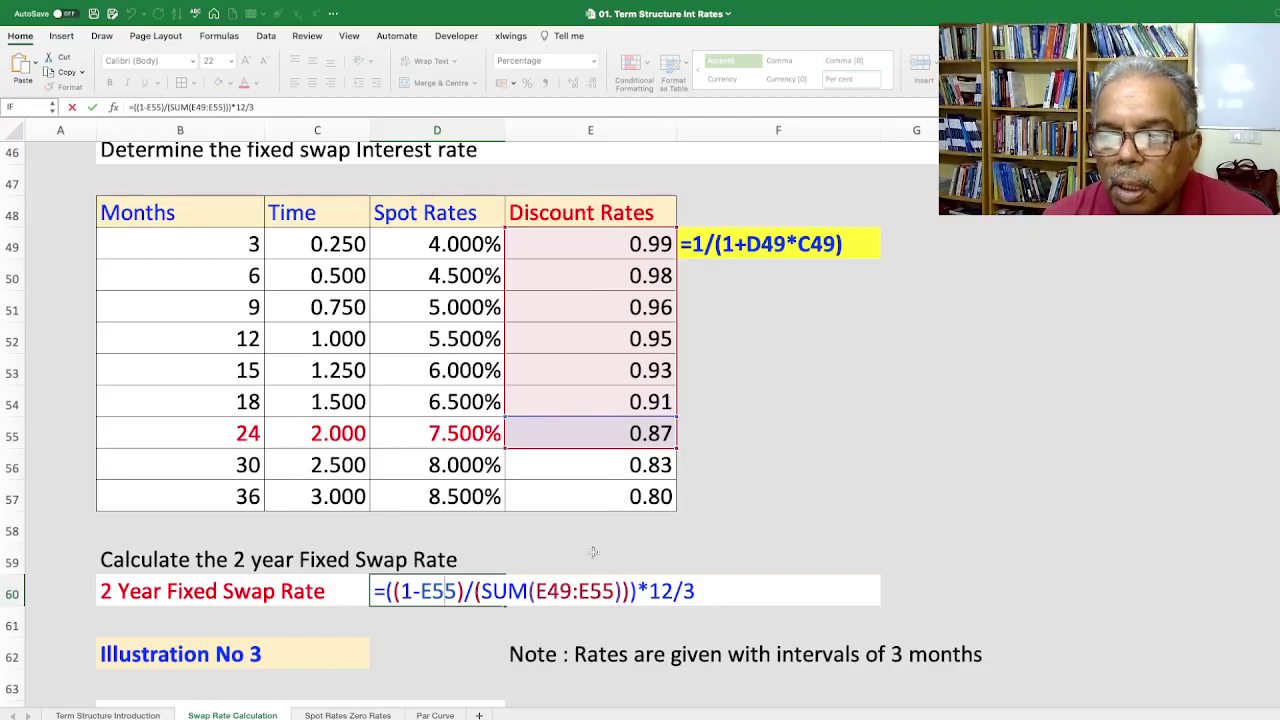
key("Escape")
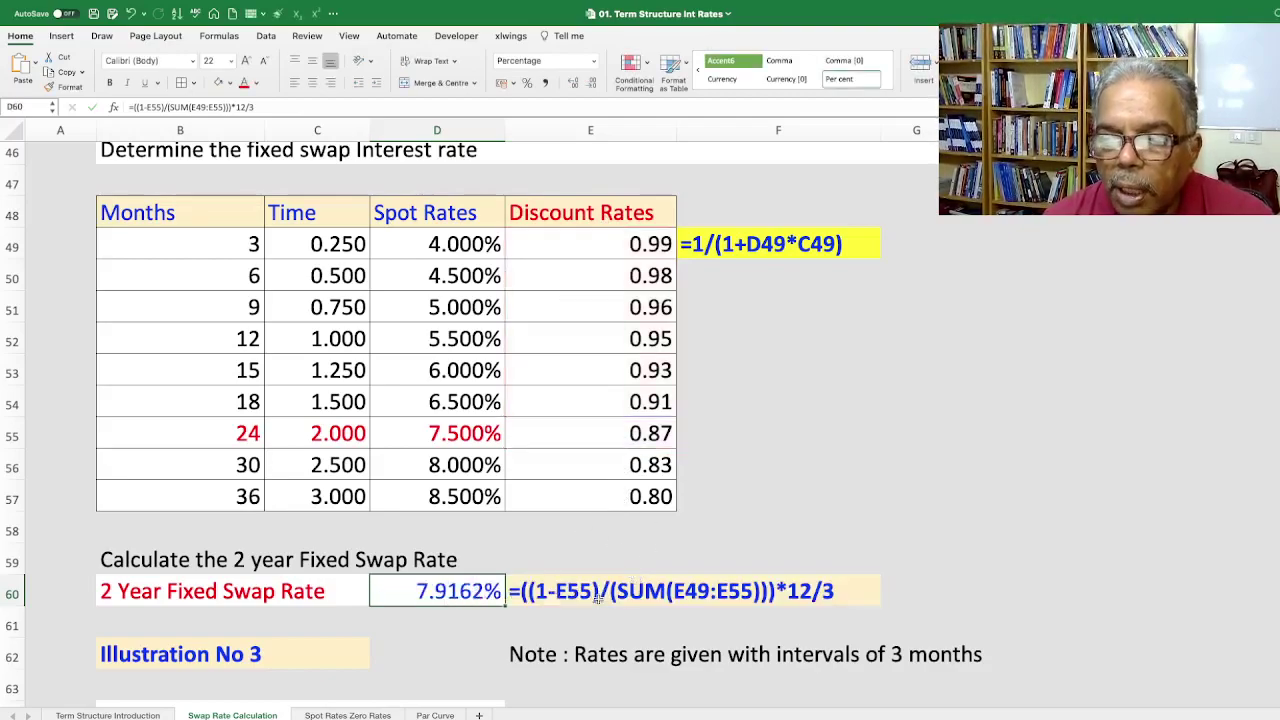
double_click(425, 592)
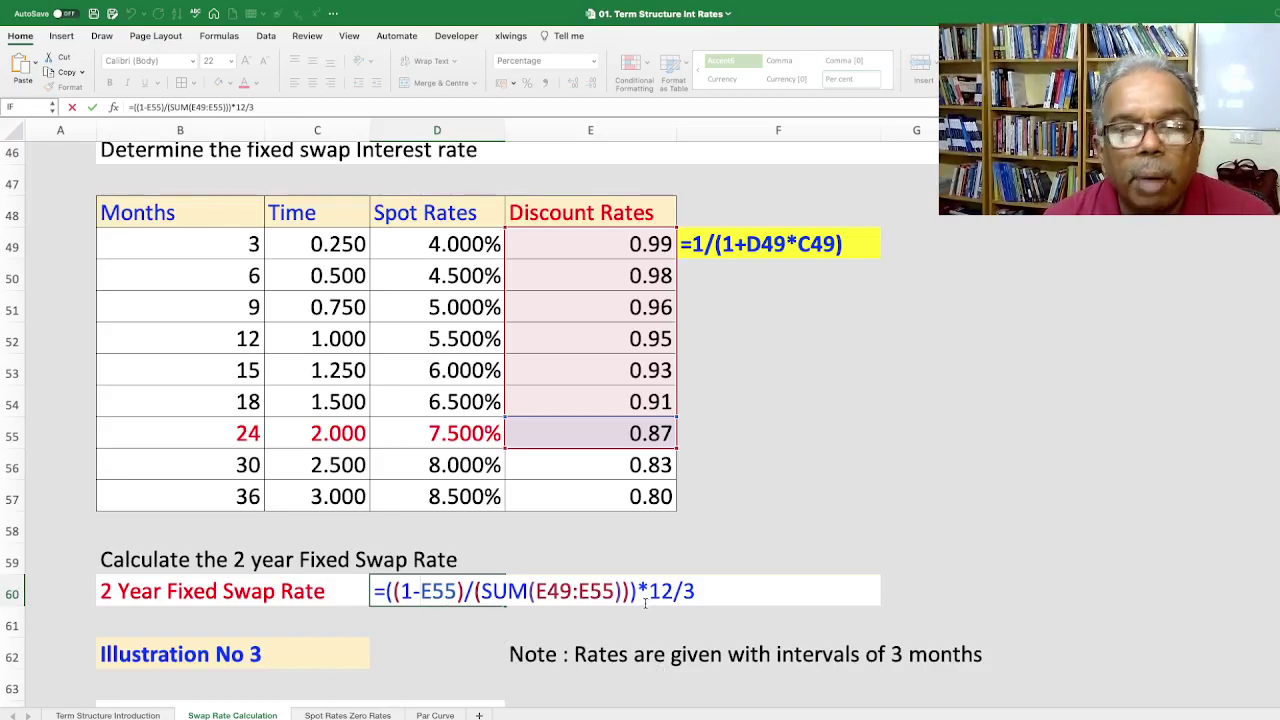
key("Return")
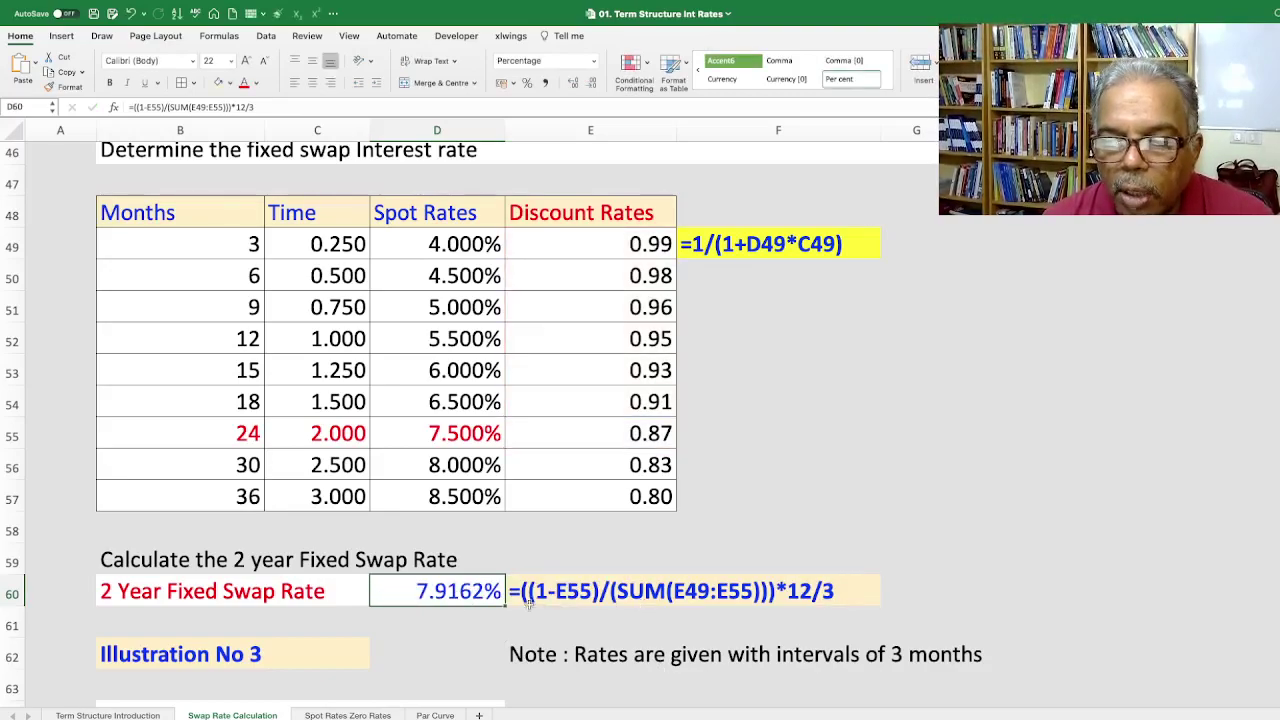
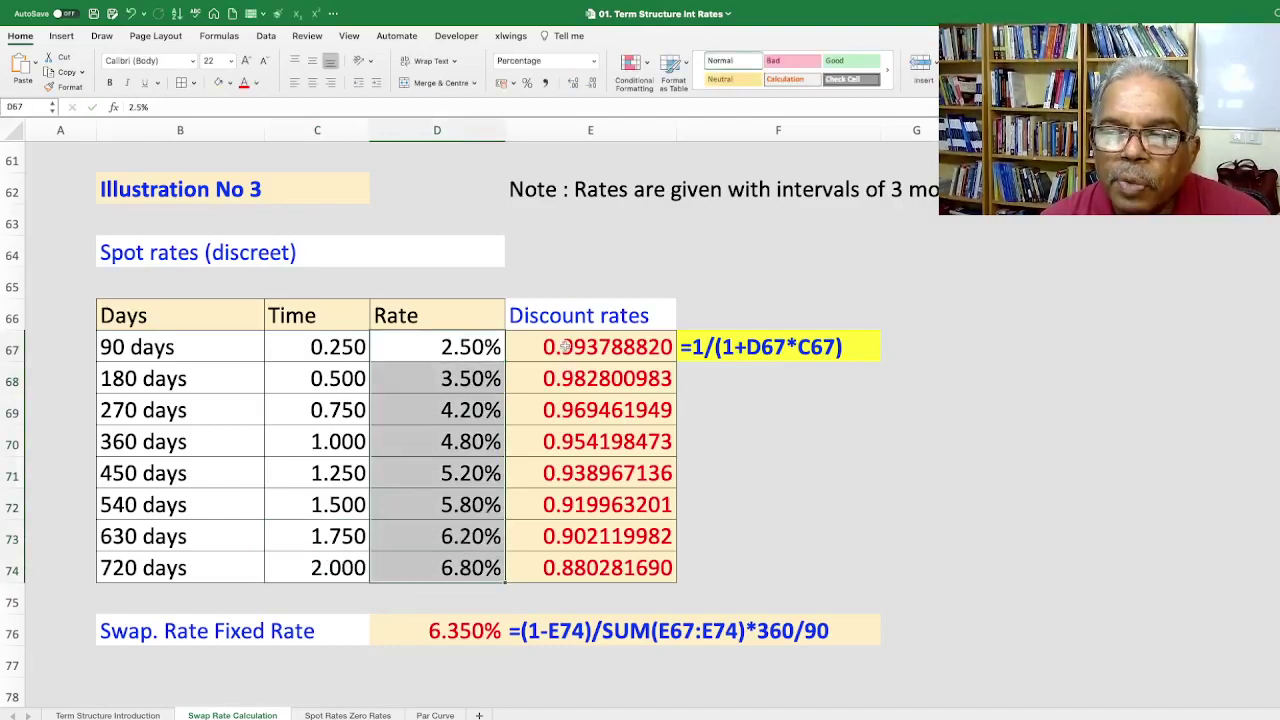
Inspect the discount rate formulas for 90 and 180 days in E67 and E68 of Illustration No 3
double_click(565, 346)
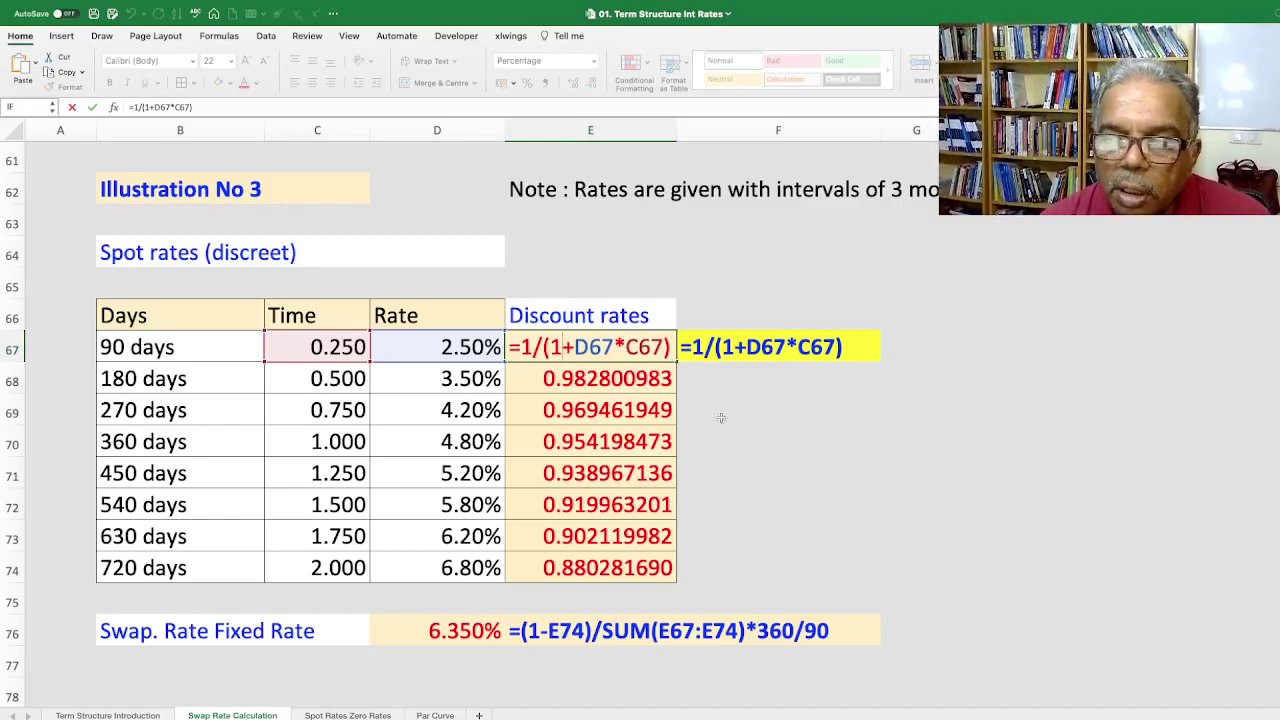
key("Return")
double_click(613, 385)
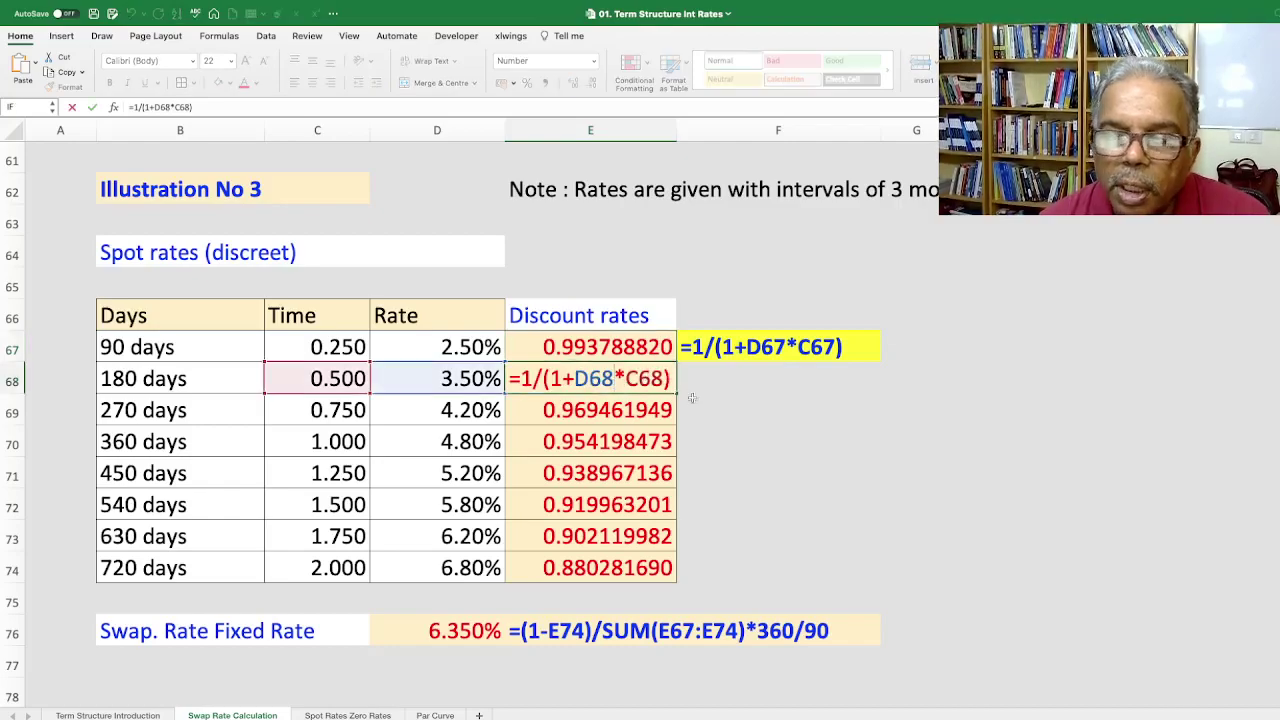
key("Escape")
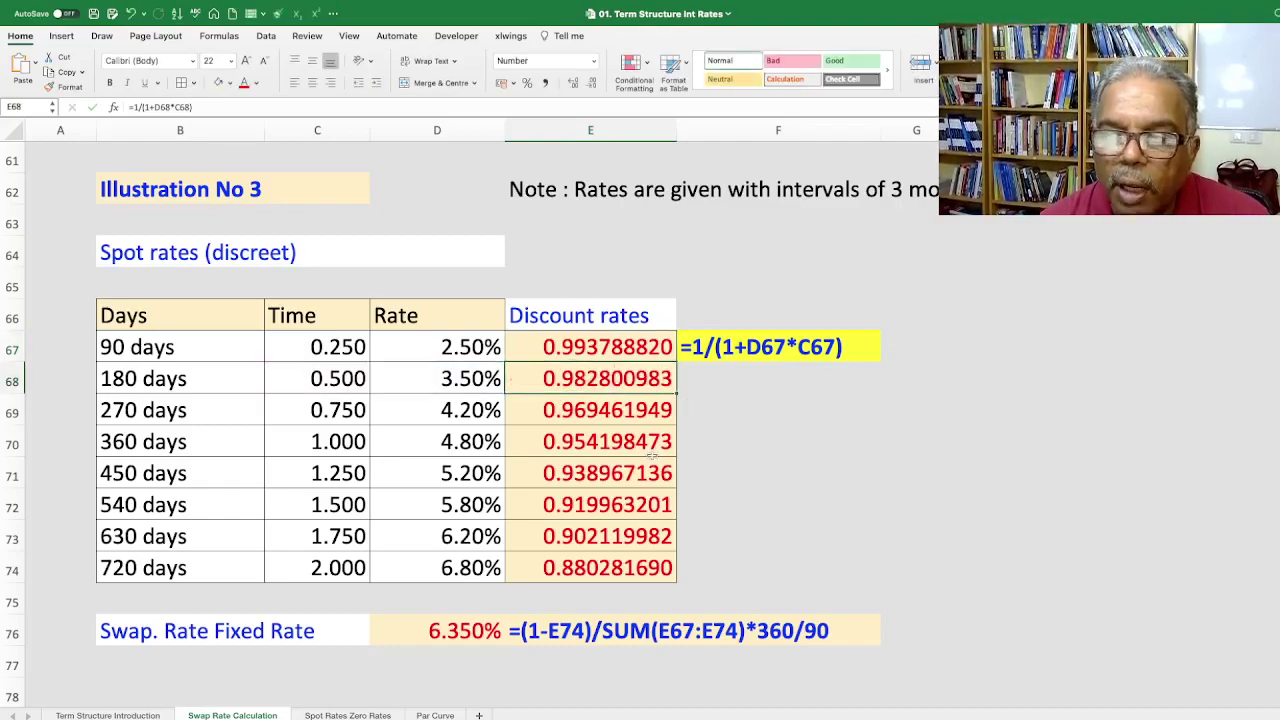
Examine the fixed swap rate formula in D76 with its 360/90 factor, alongside the 720 days maturity in B74
scroll(592, 544, "down", 2)
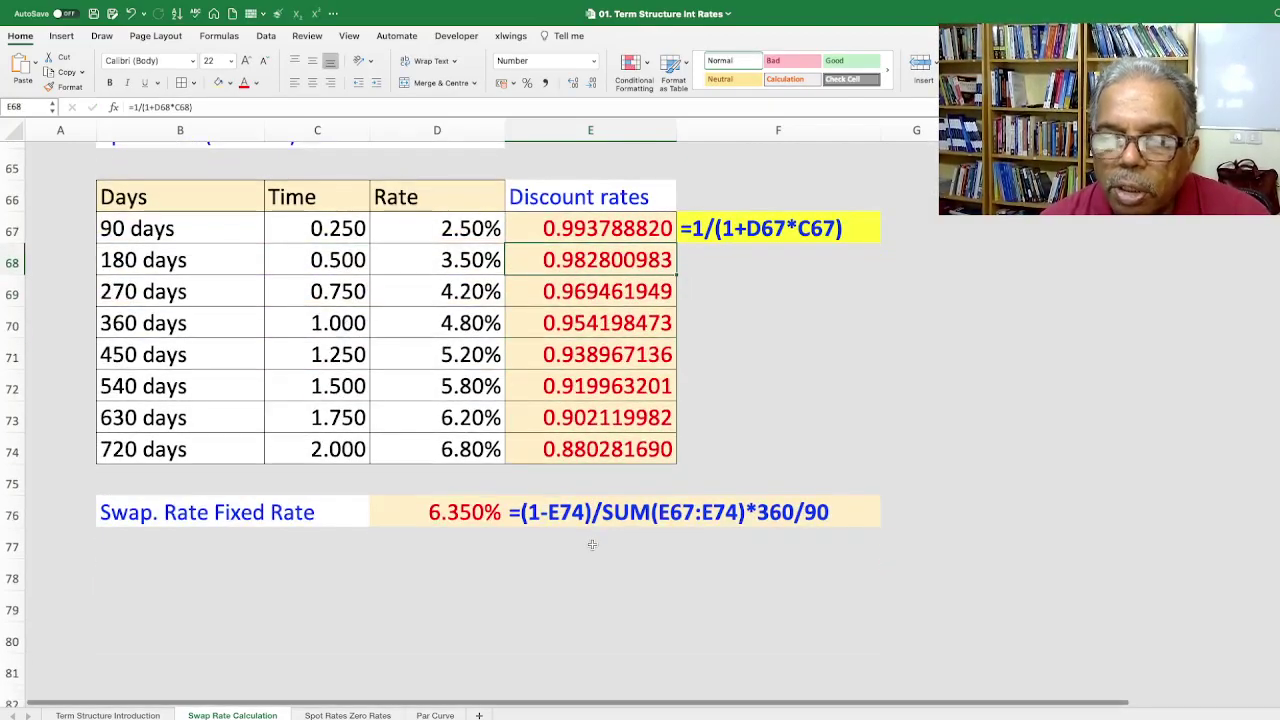
double_click(466, 518)
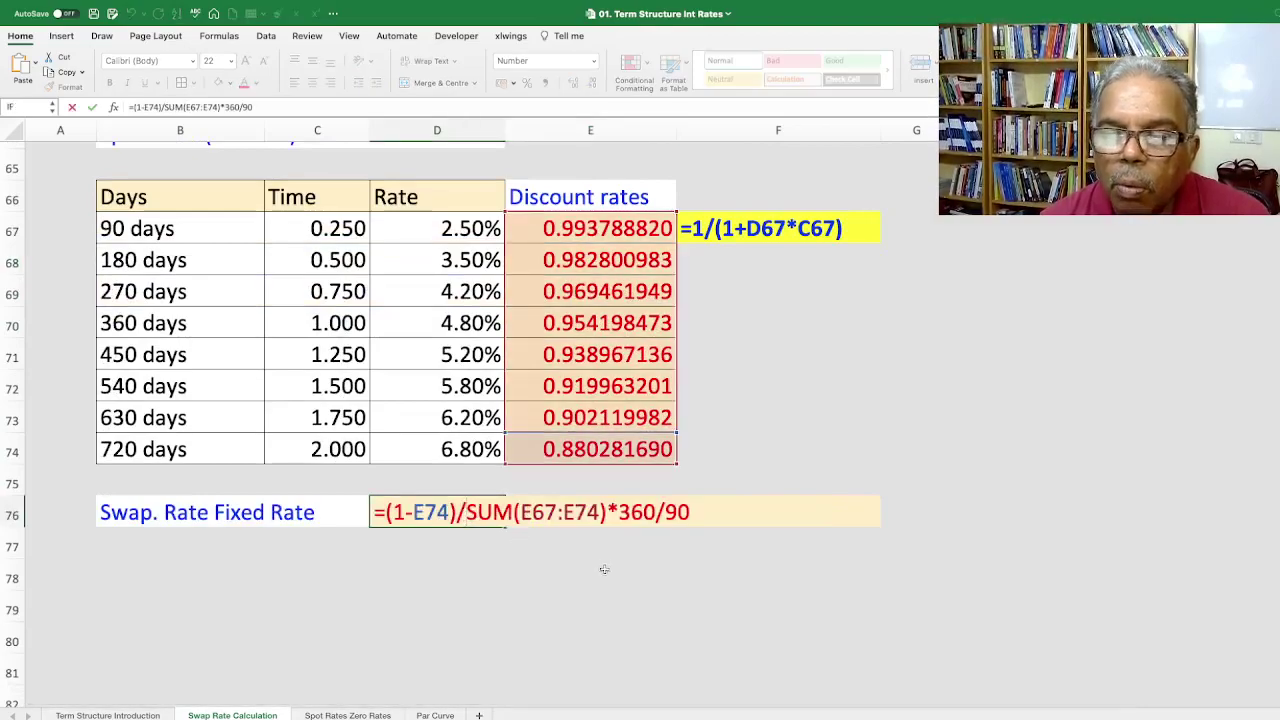
key("Escape")
scroll(221, 546, "up", 1)
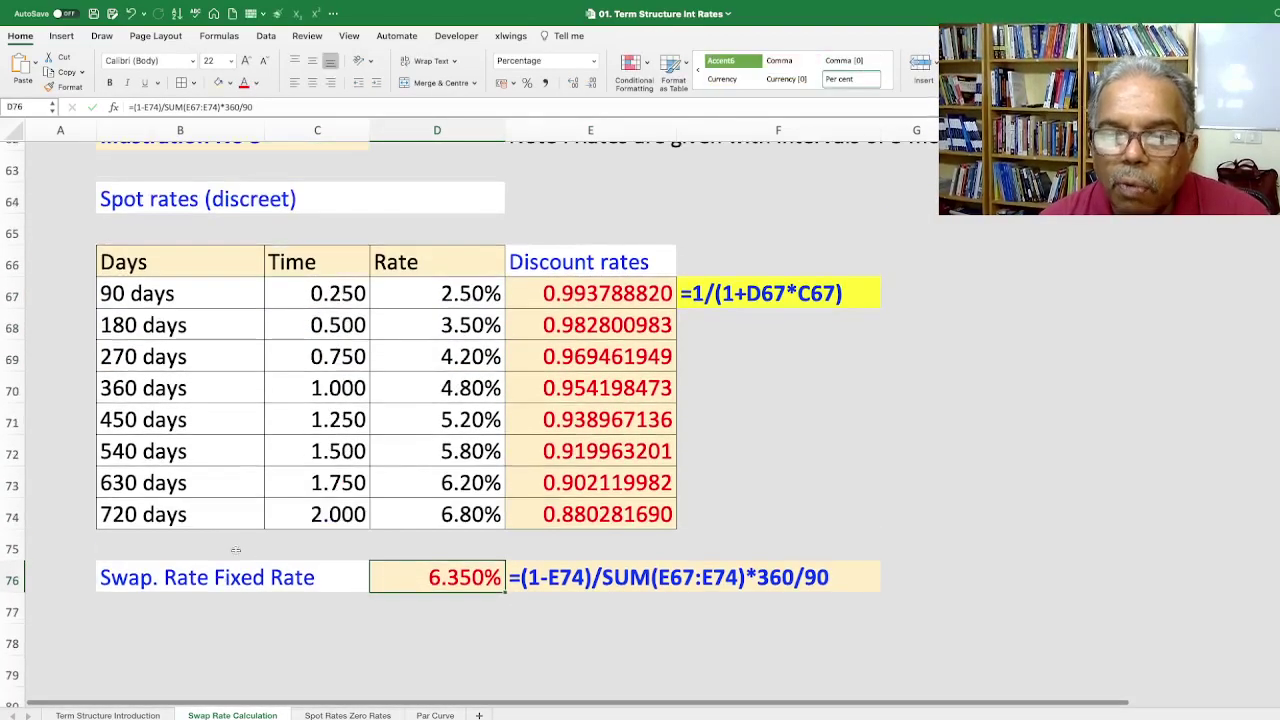
left_click(199, 525)
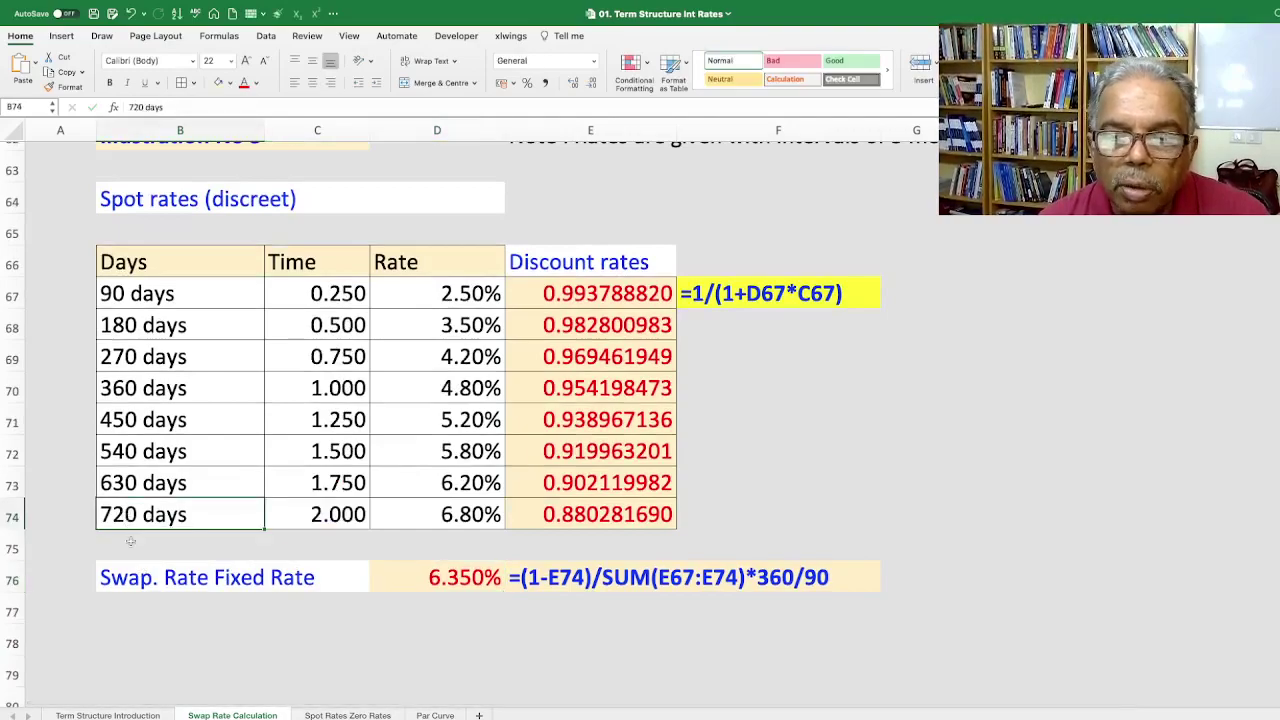
double_click(114, 577)
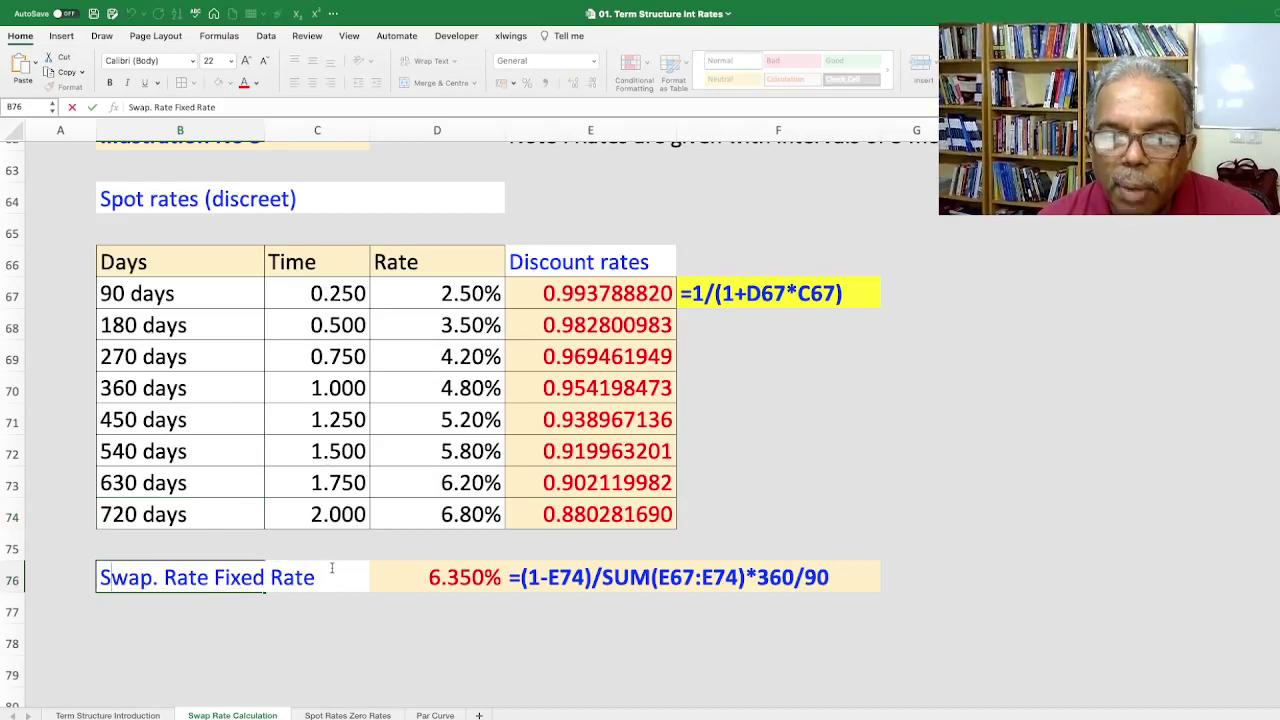
left_click(448, 580)
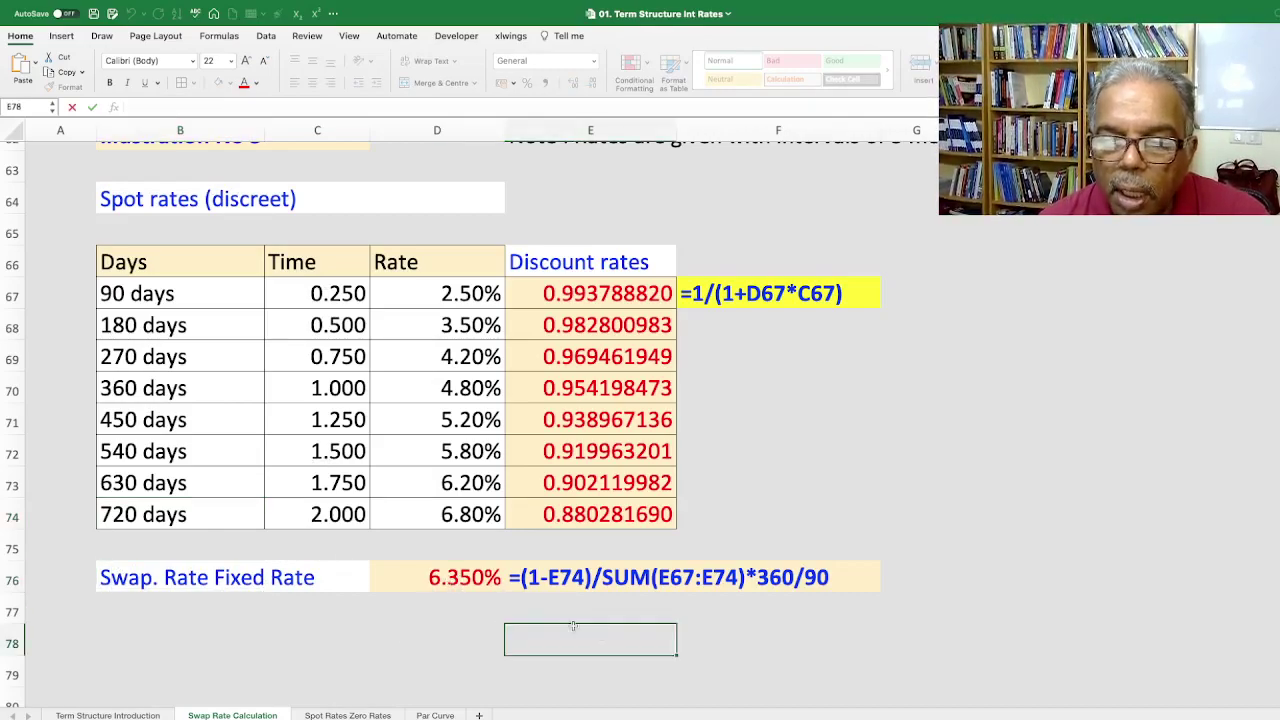
double_click(476, 577)
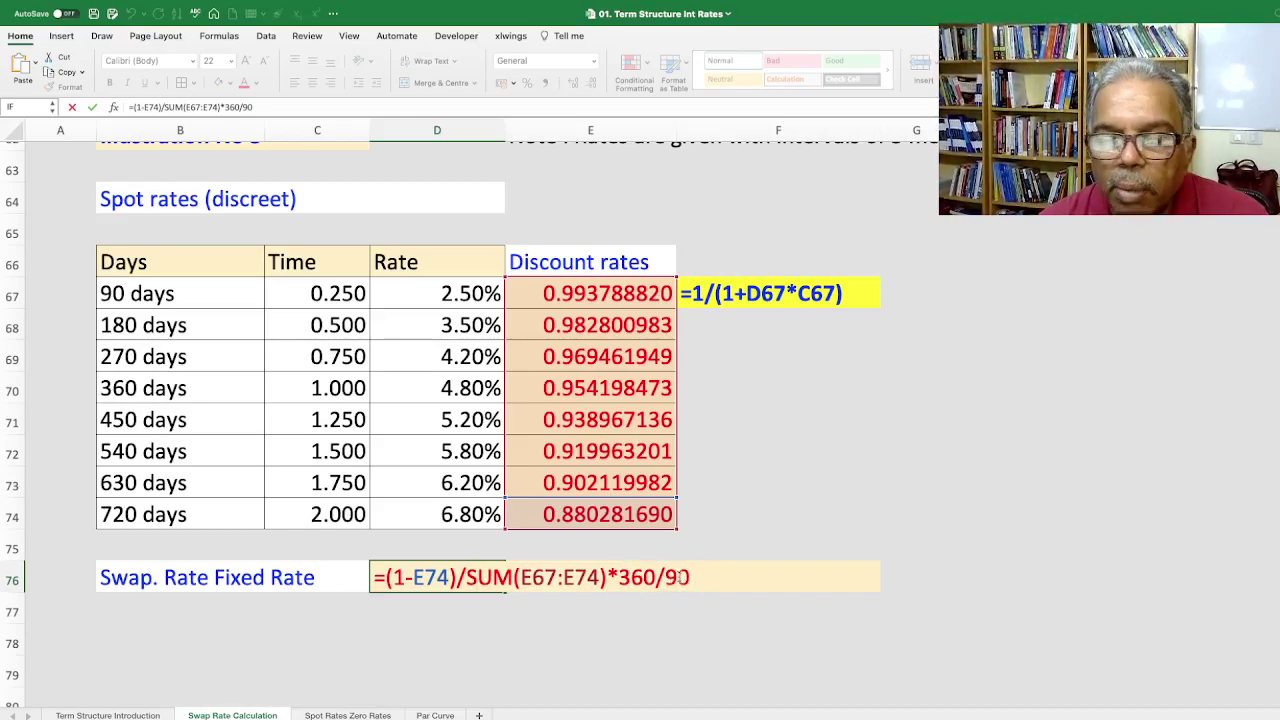
key("Return")
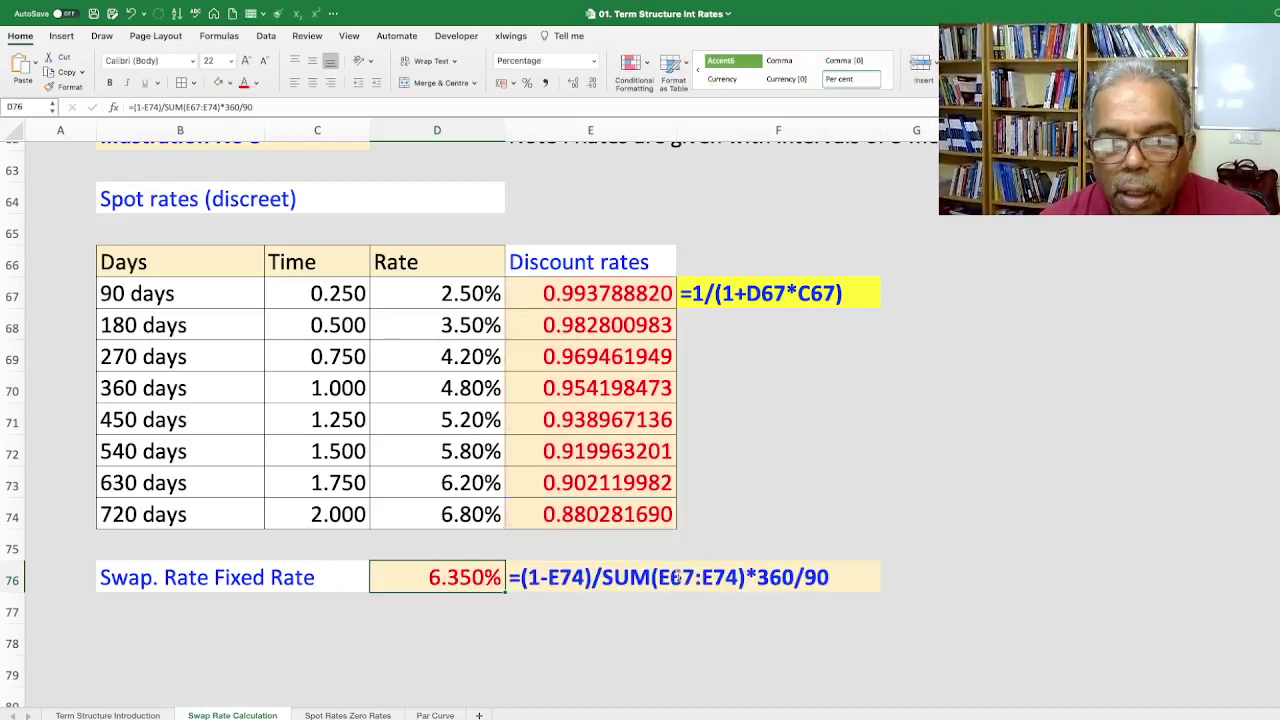